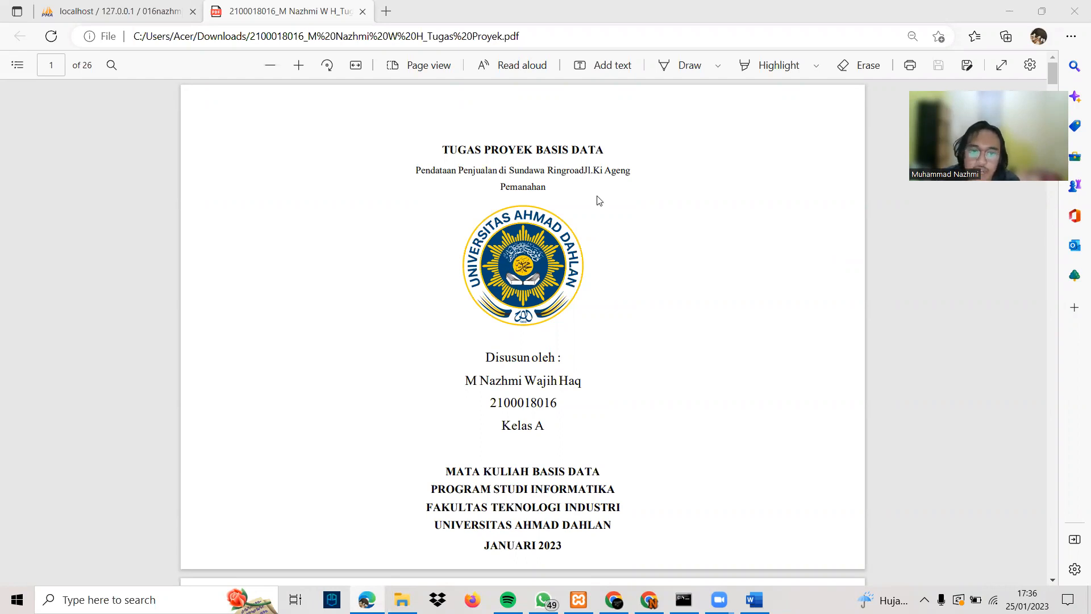
Step: Read the PDF report's case background, problem list and solution, and the attribute tables for Menu, Pelayan and Transaksi
scroll(580, 244, down, 8)
scroll(324, 185, down, 1)
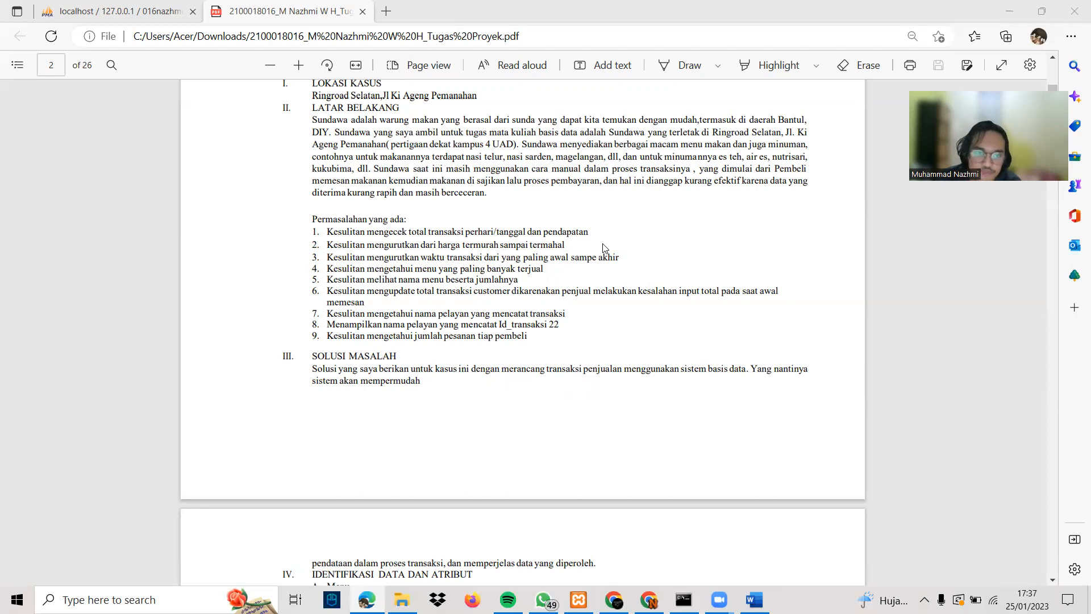
scroll(610, 246, down, 2)
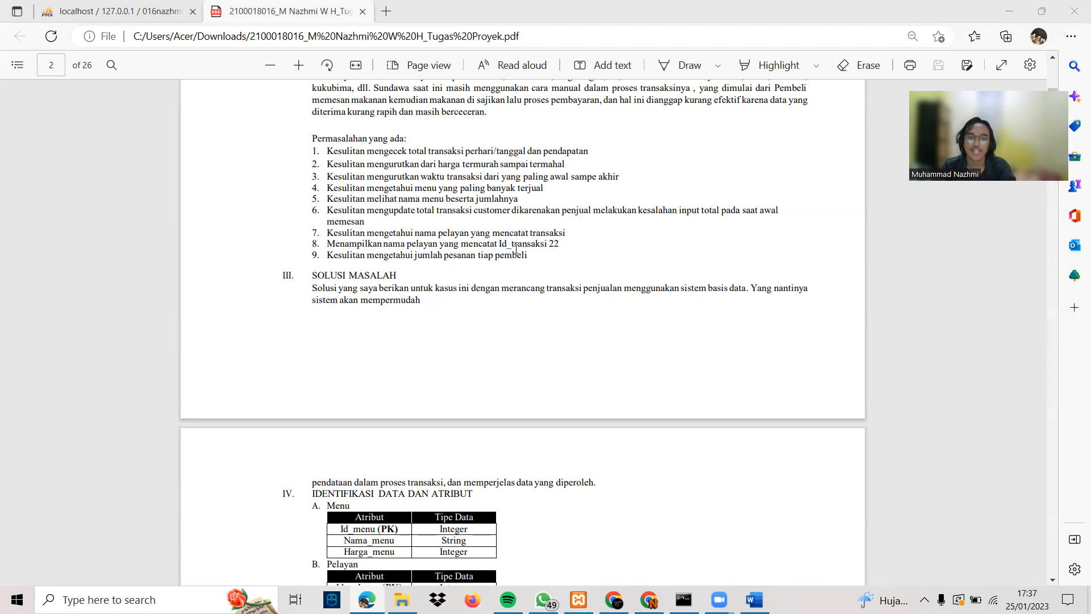
scroll(515, 248, down, 3)
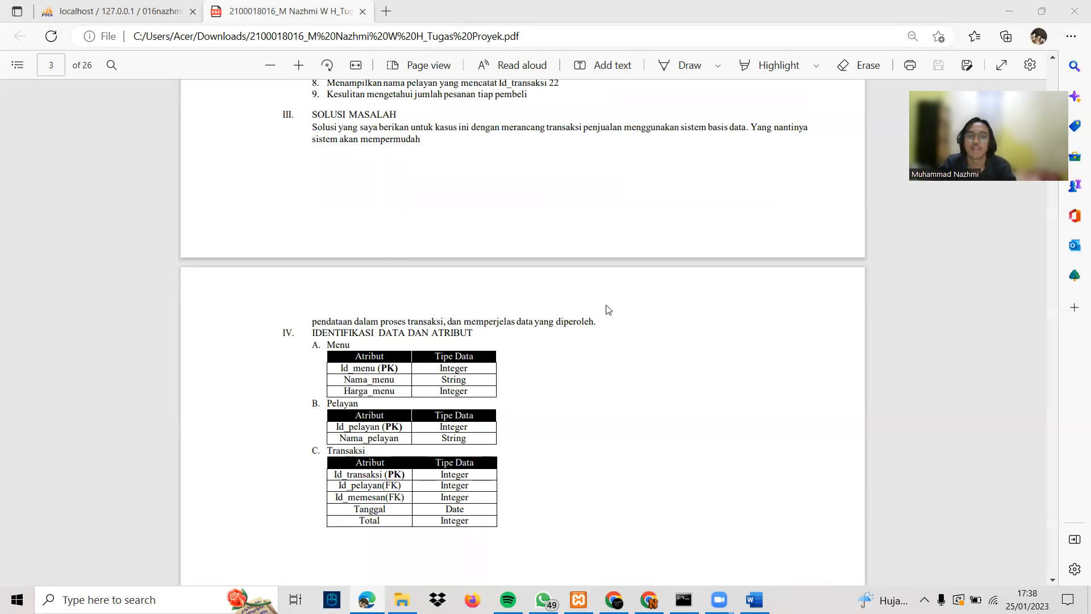
scroll(388, 156, down, 3)
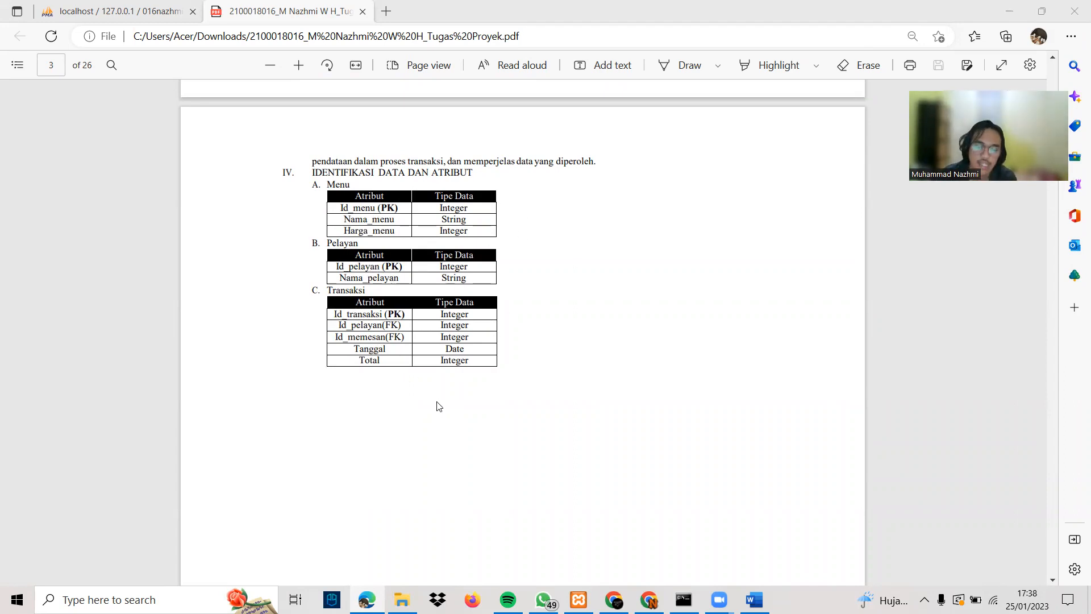
Step: Review the report's sample data tables for Menu, Pelayan and Transaksi, continuing to the Entitas section
scroll(460, 378, down, 4)
scroll(461, 378, down, 5)
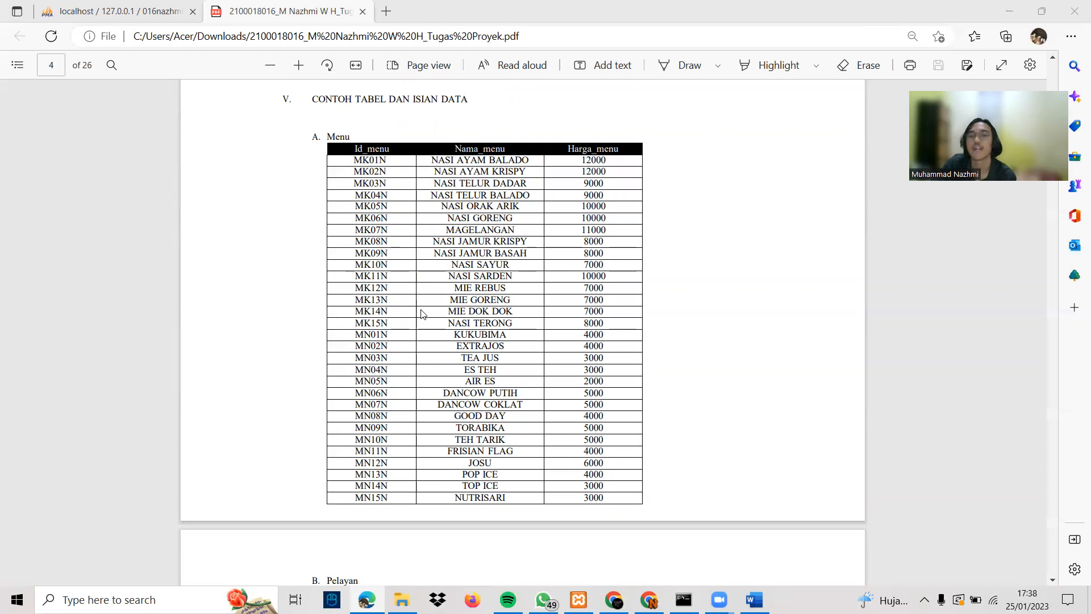
scroll(421, 314, down, 5)
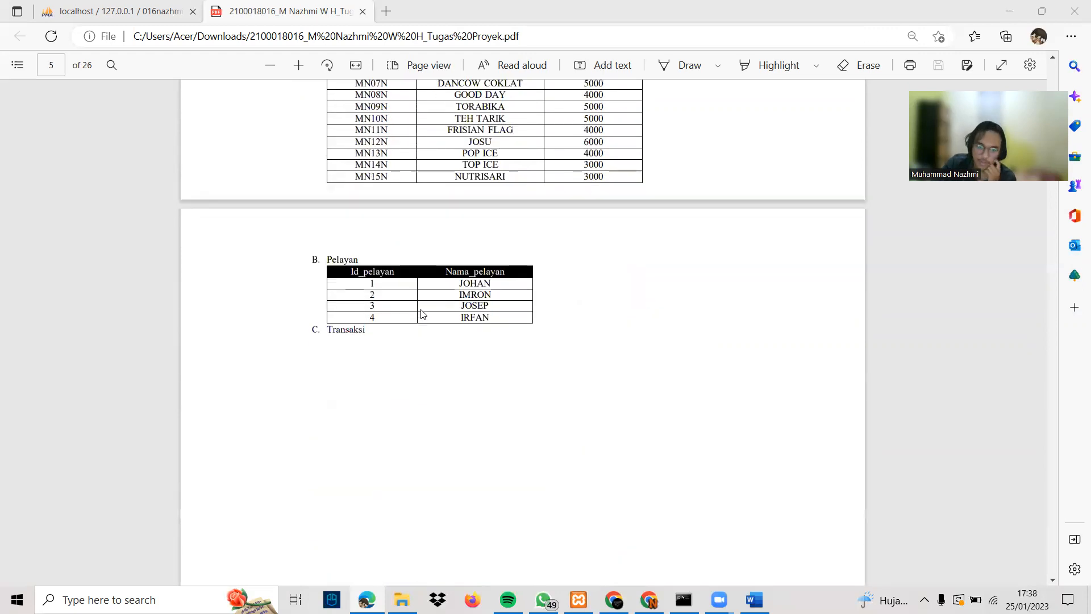
scroll(421, 314, down, 15)
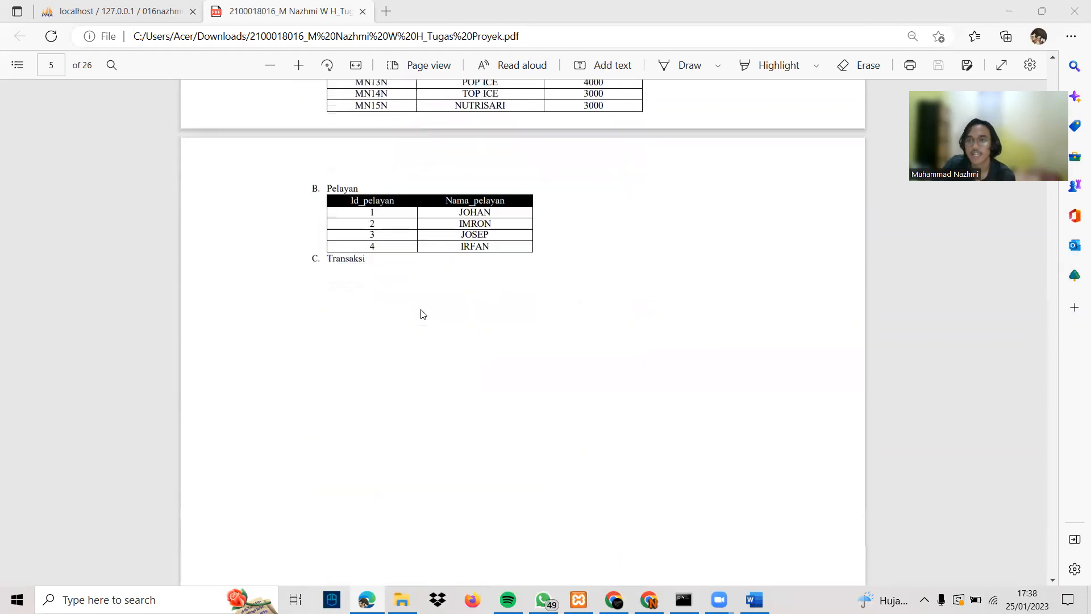
scroll(425, 314, down, 5)
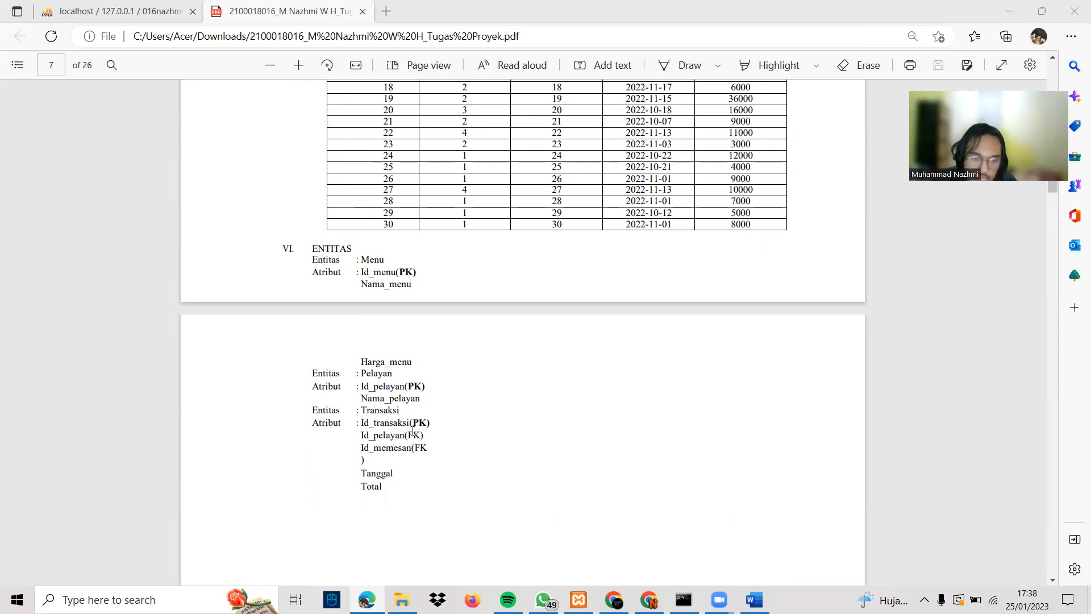
Step: Examine the report's relations, ERD, cardinality diagram and table schemas, including the Id_menu attribute of Memesan
scroll(413, 432, down, 15)
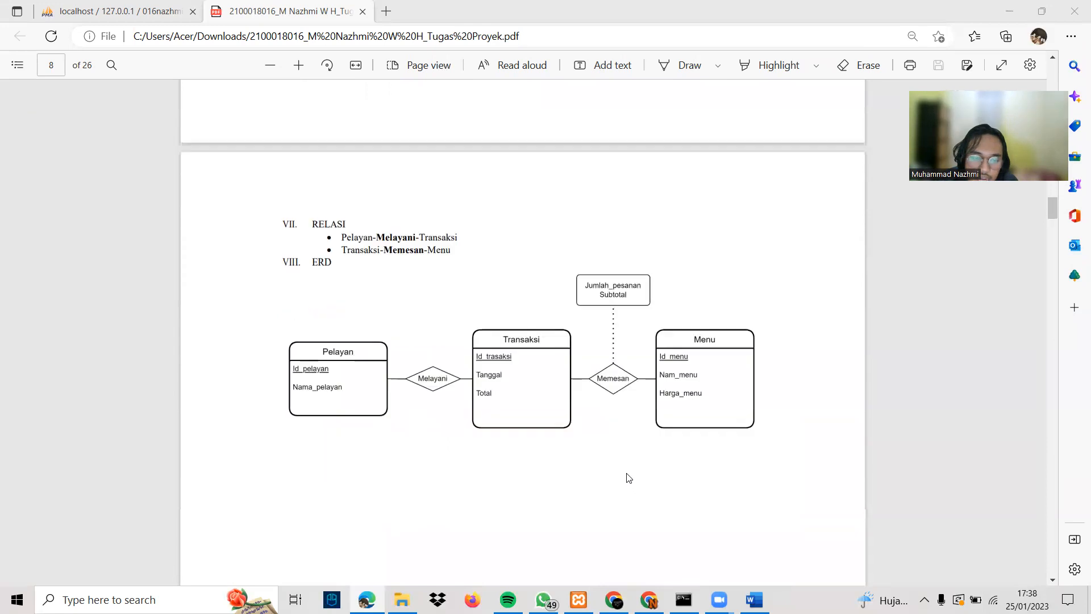
scroll(628, 477, down, 3)
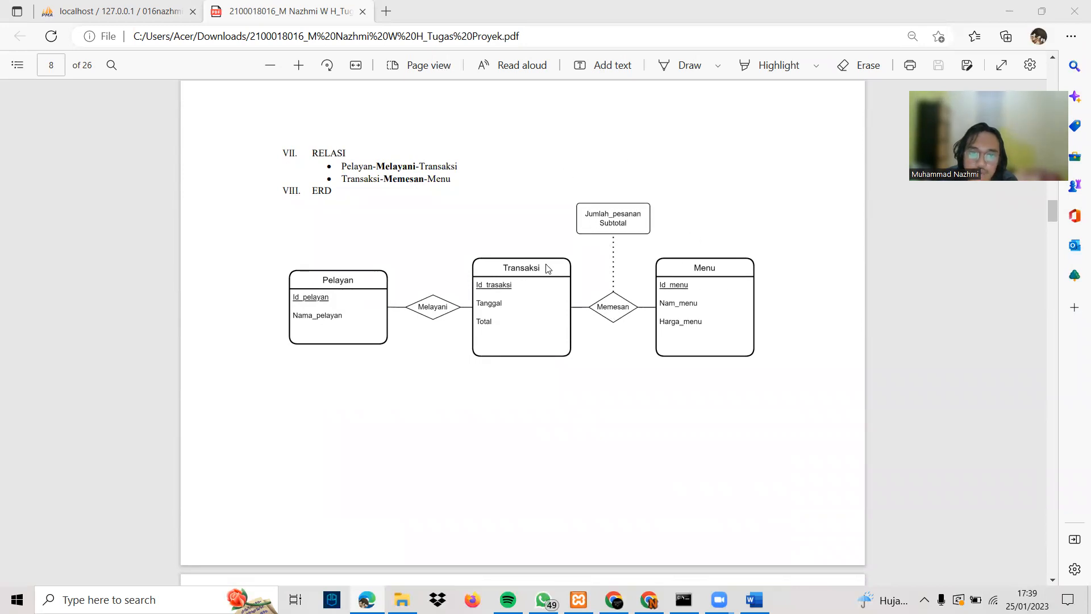
scroll(550, 334, down, 7)
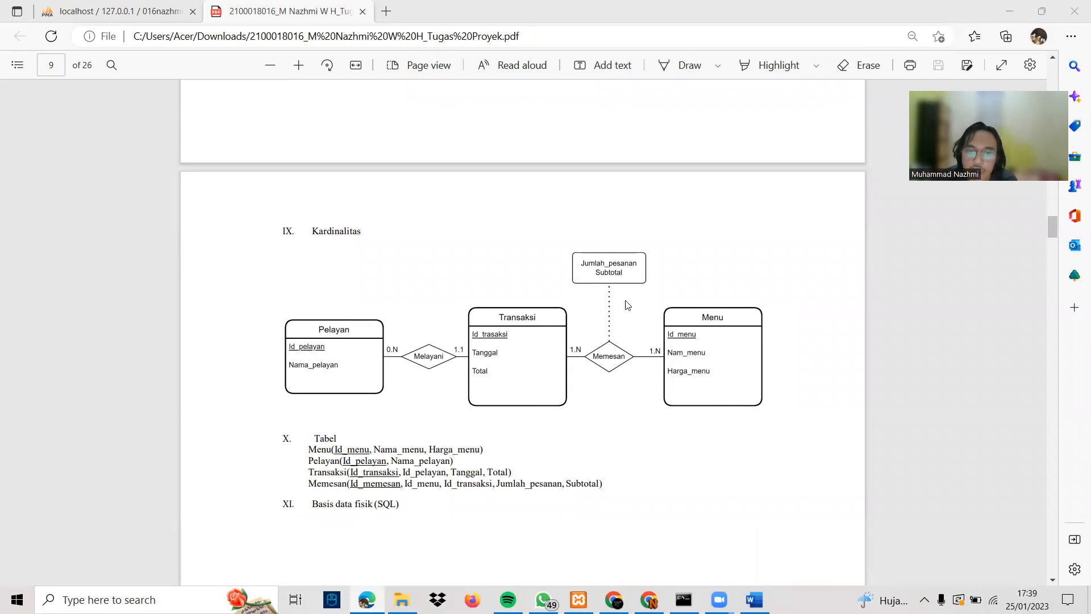
scroll(500, 443, down, 2)
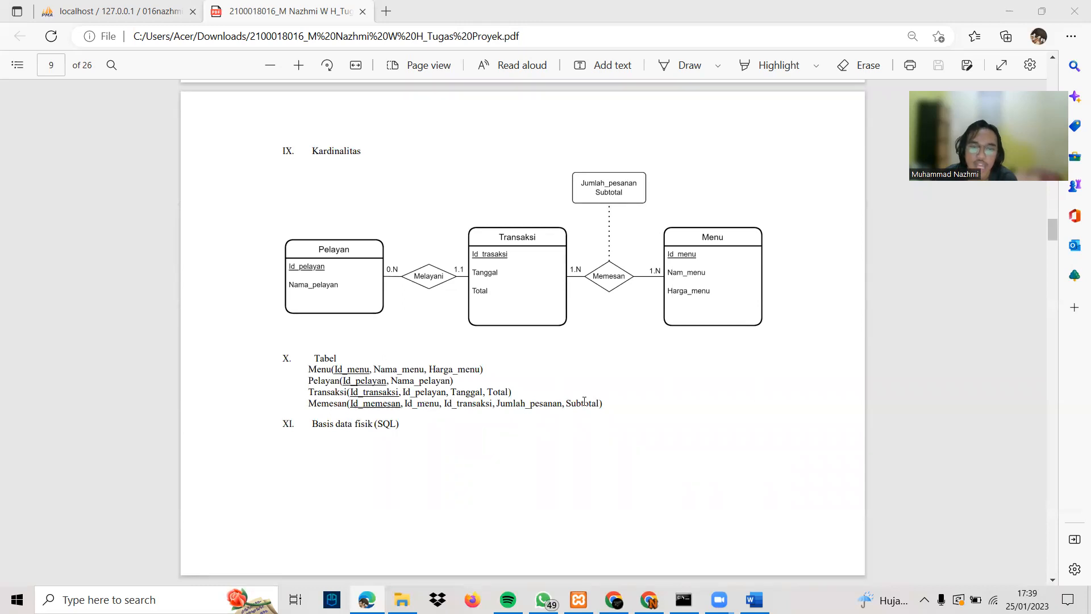
drag(402, 403, 435, 403)
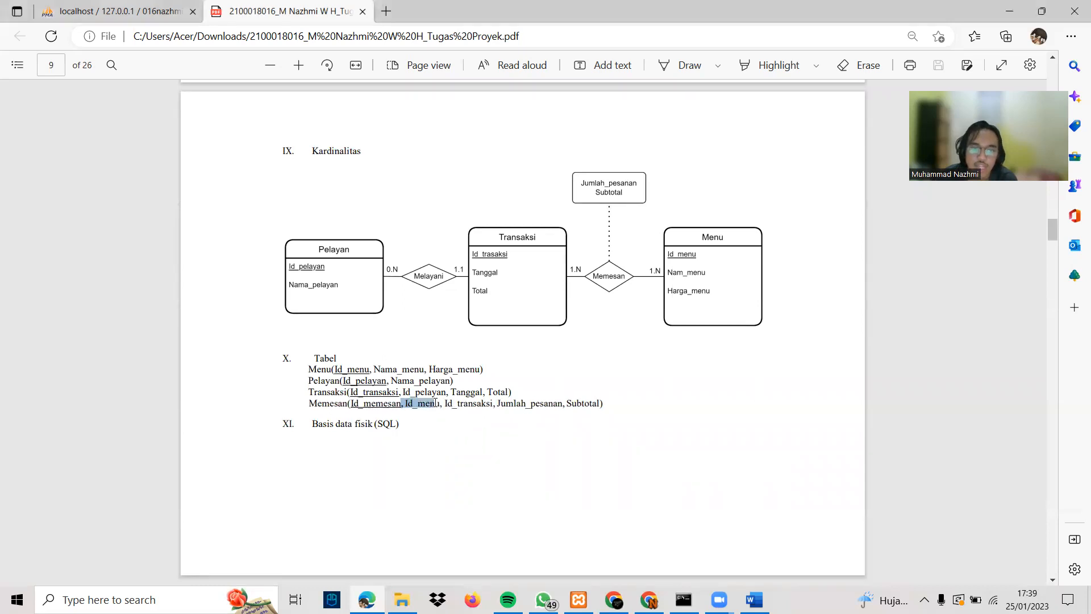
click(454, 406)
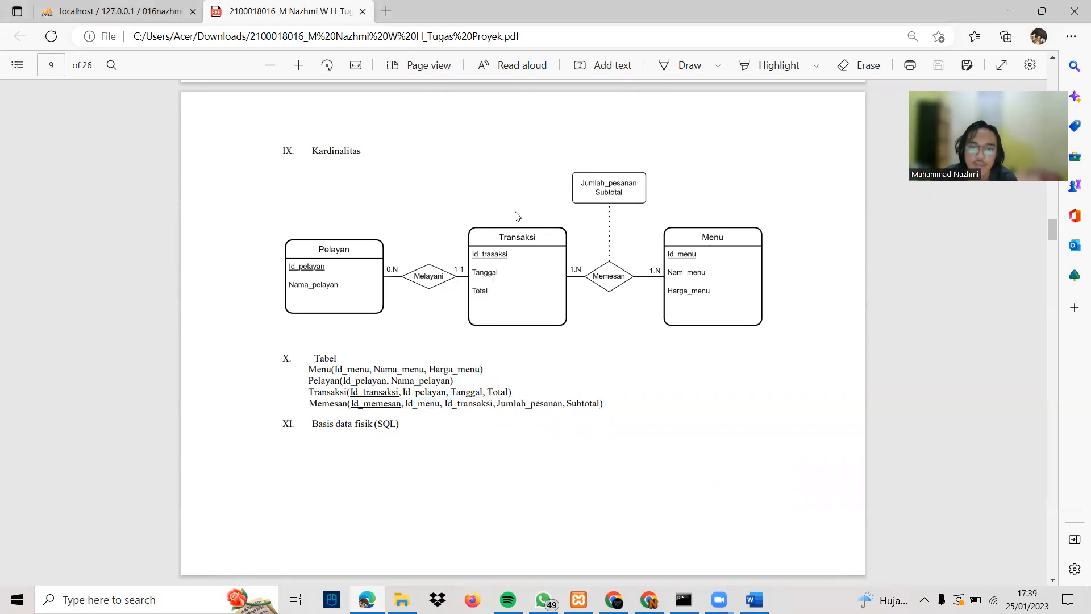
Step: Switch from the report's SQL section to phpMyAdmin and browse the memesan, menu, pelayan, transaksi and log_menu tables
scroll(500, 449, down, 15)
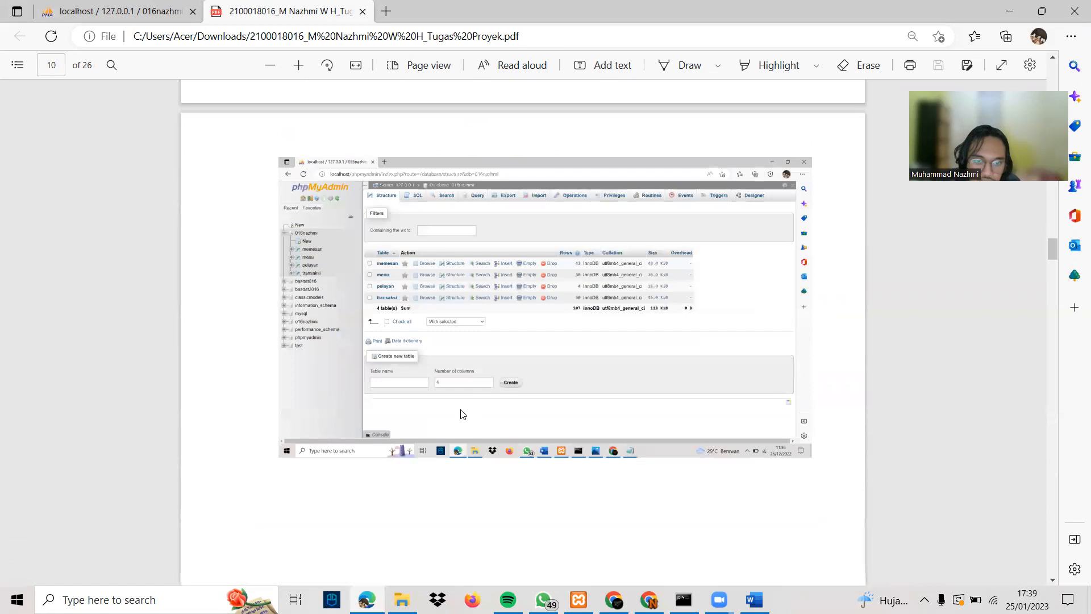
click(164, 12)
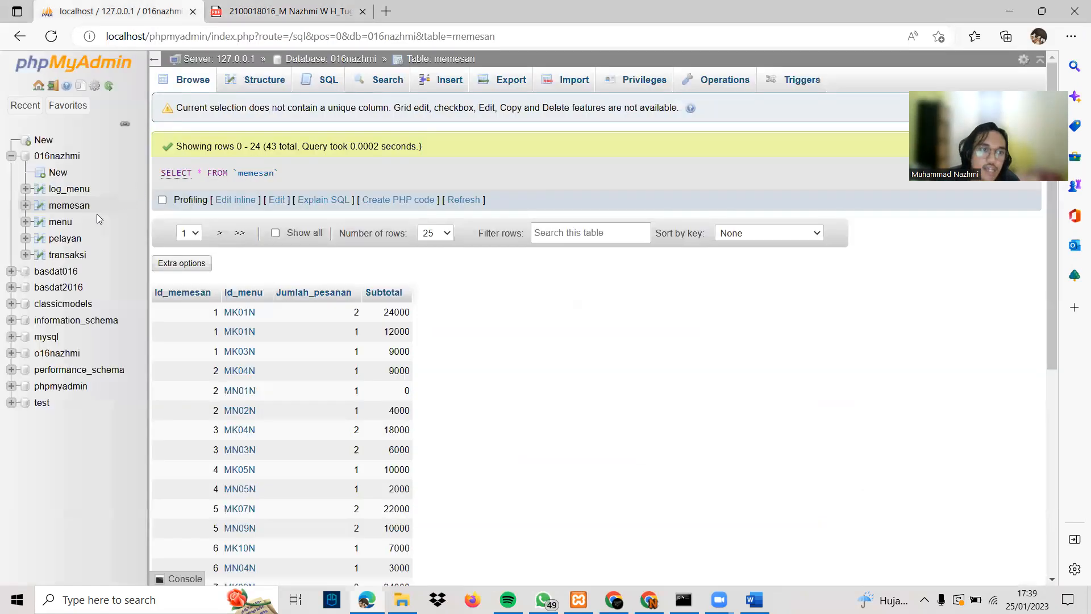
click(68, 205)
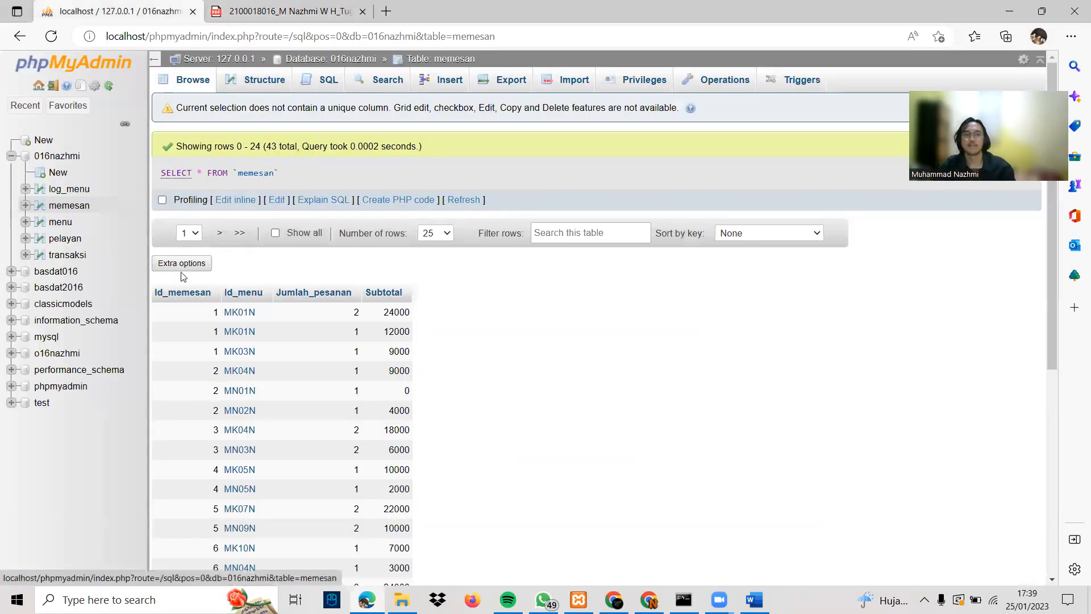
scroll(342, 355, down, 4)
click(62, 222)
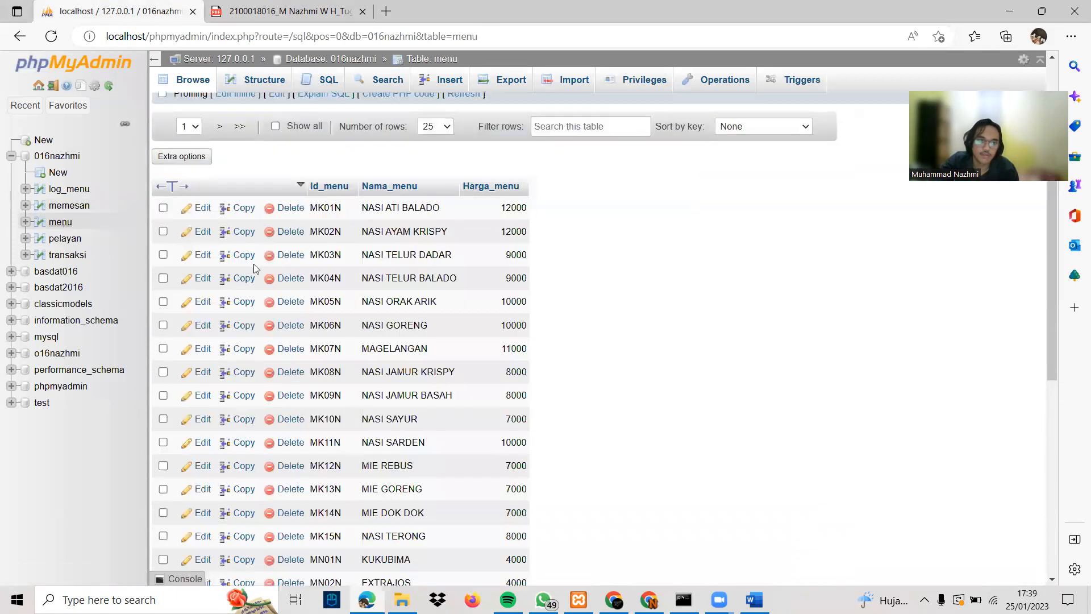
scroll(181, 261, down, 8)
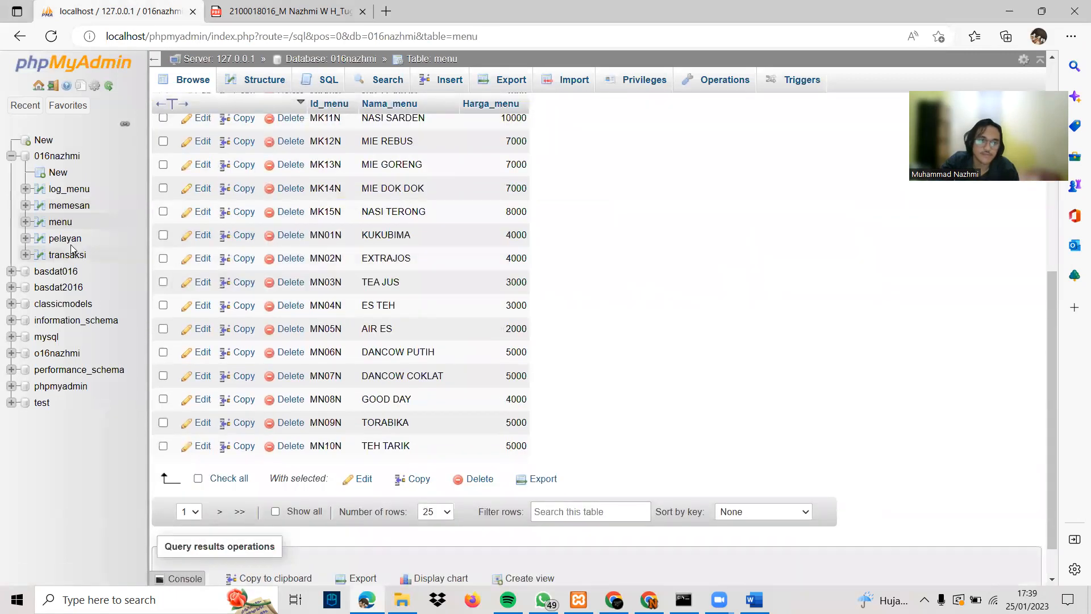
click(65, 239)
click(67, 254)
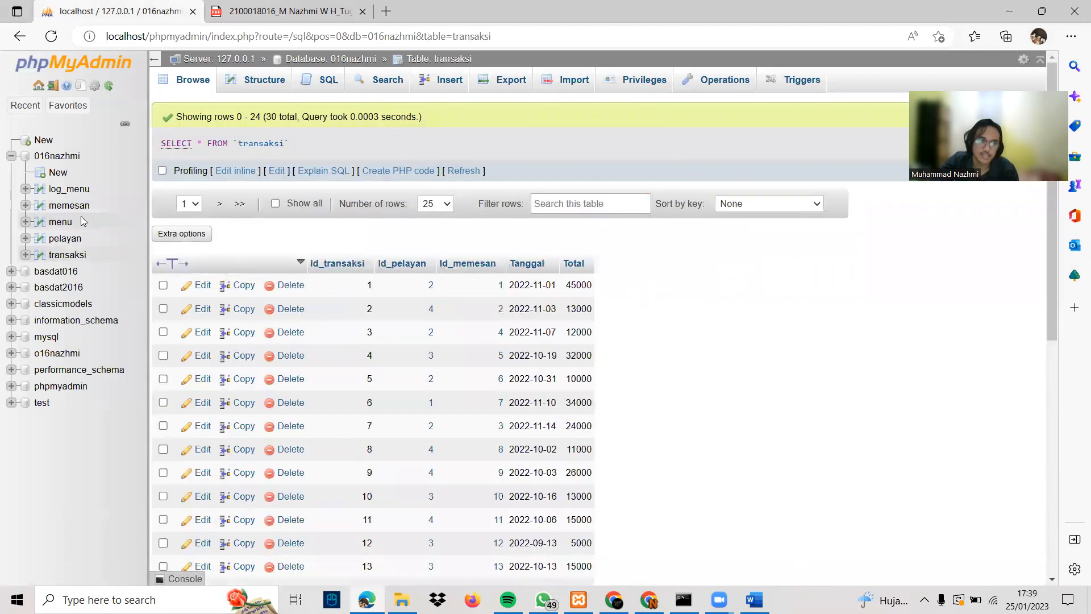
click(69, 189)
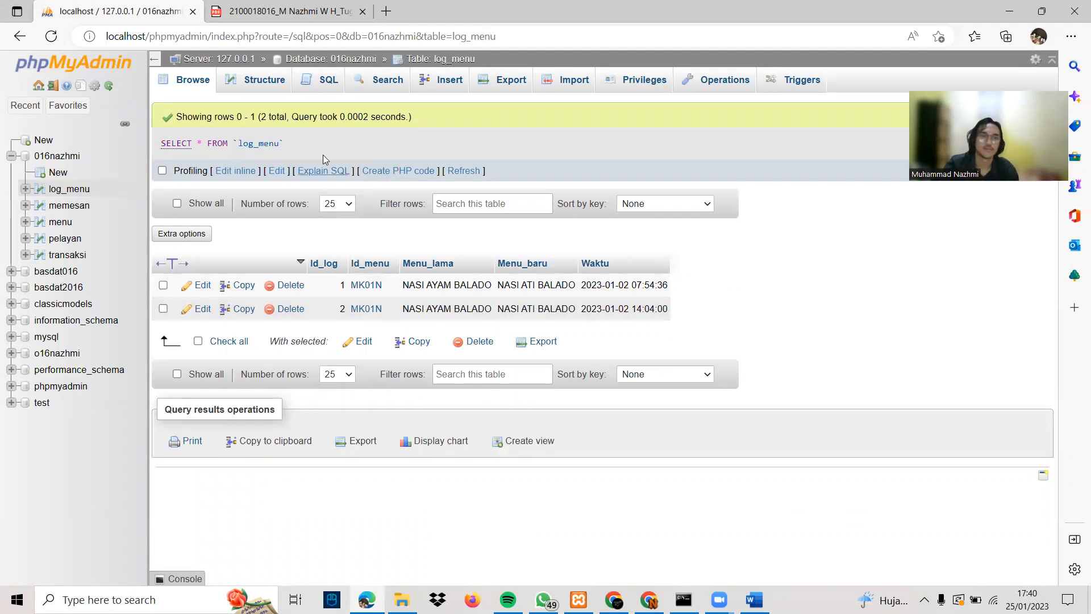
Step: Return to the PDF report and go past the database screenshots to the DDL, DML and Subquery section
click(227, 11)
scroll(514, 398, down, 10)
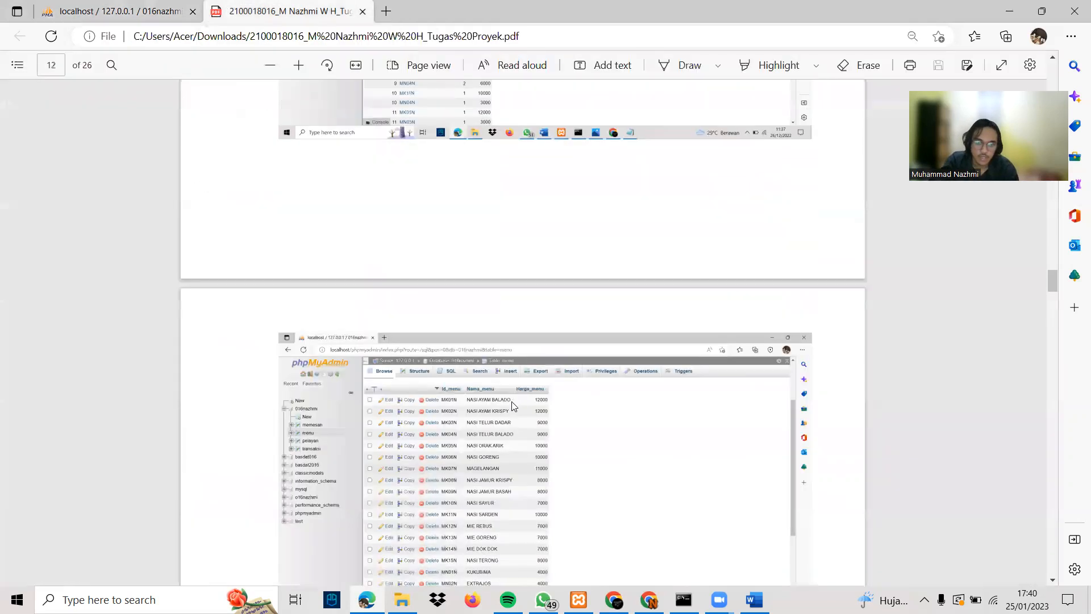
scroll(514, 405, down, 20)
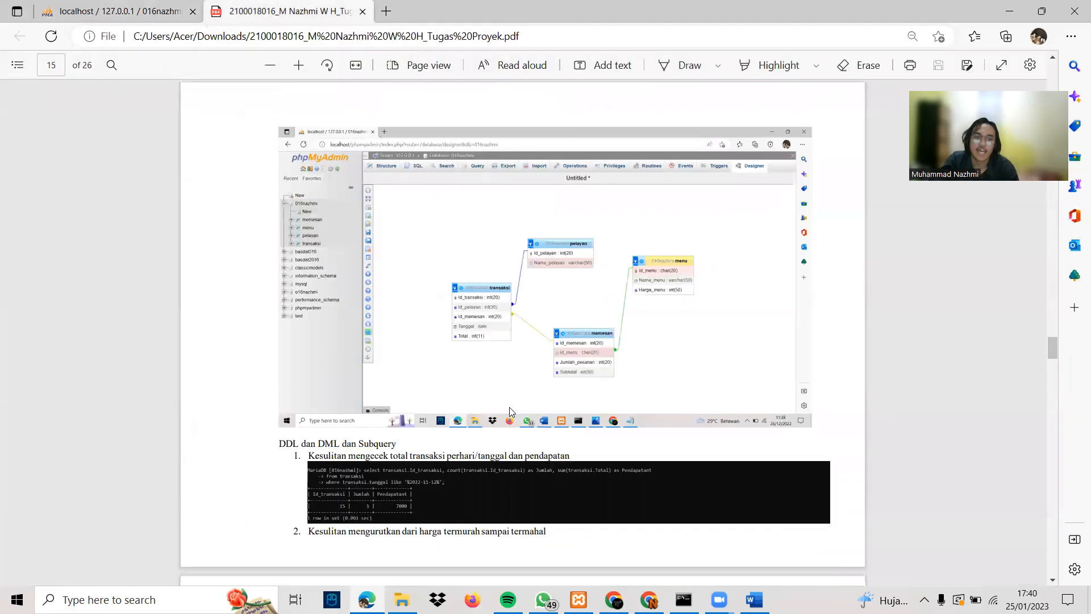
scroll(512, 408, down, 8)
scroll(436, 277, up, 4)
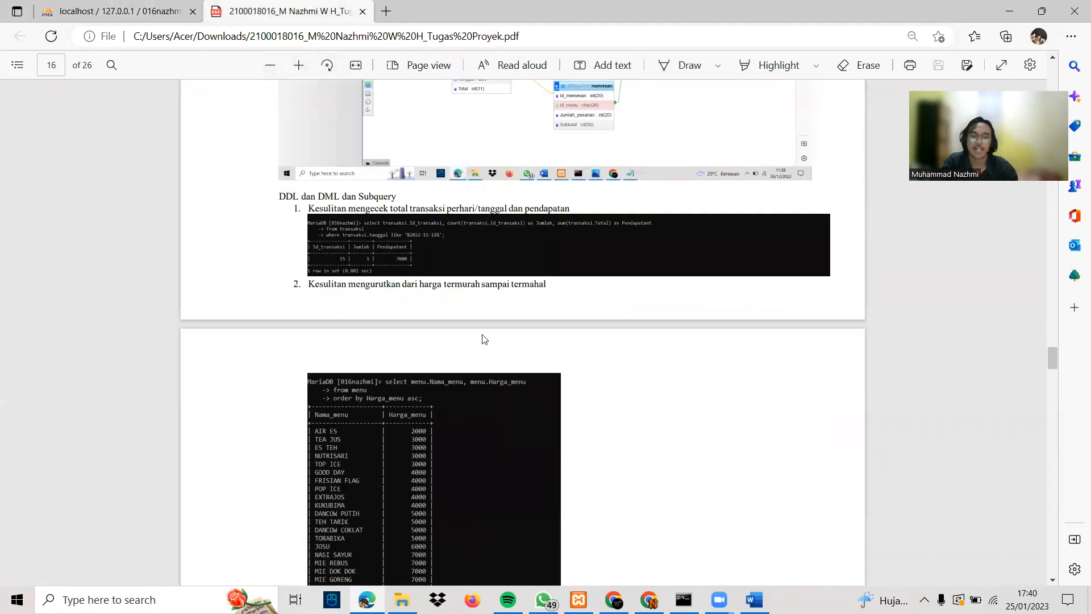
Step: Switch to the XAMPP MySQL shell and compare its 2022-11-12 transaction count and revenue query with problem 1 in the report
mouse_move(684, 599)
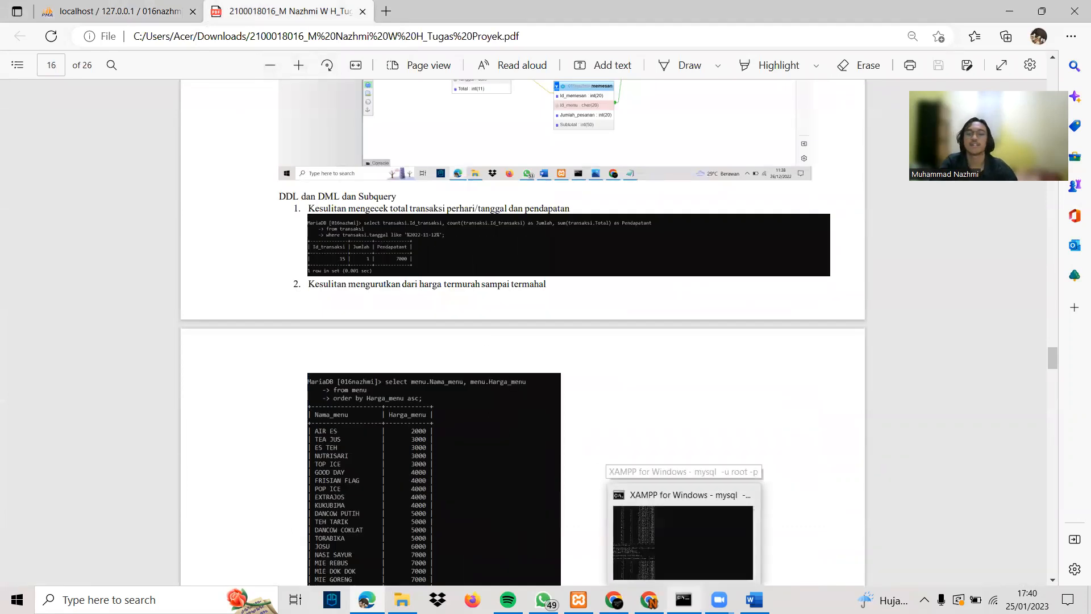
click(683, 543)
scroll(484, 407, up, 15)
scroll(484, 407, up, 20)
scroll(485, 411, up, 1)
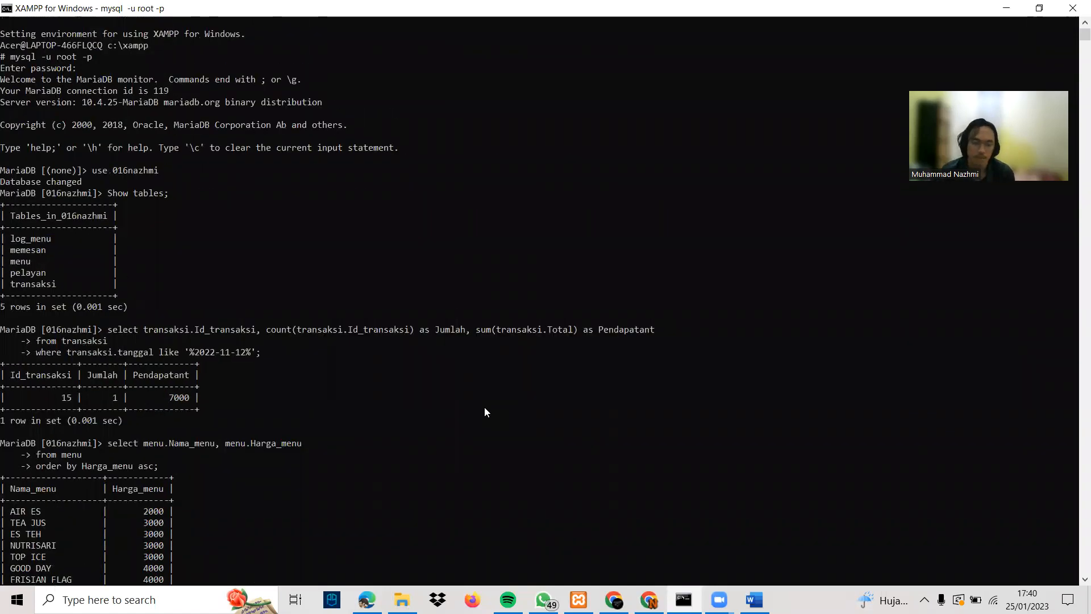
key(alt+Tab)
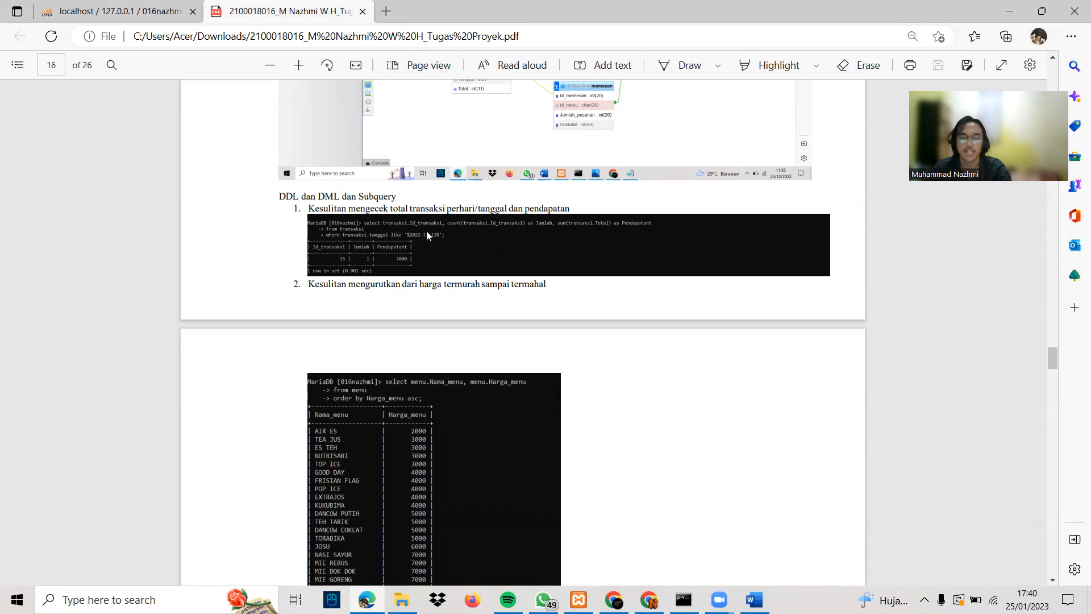
key(alt+Tab)
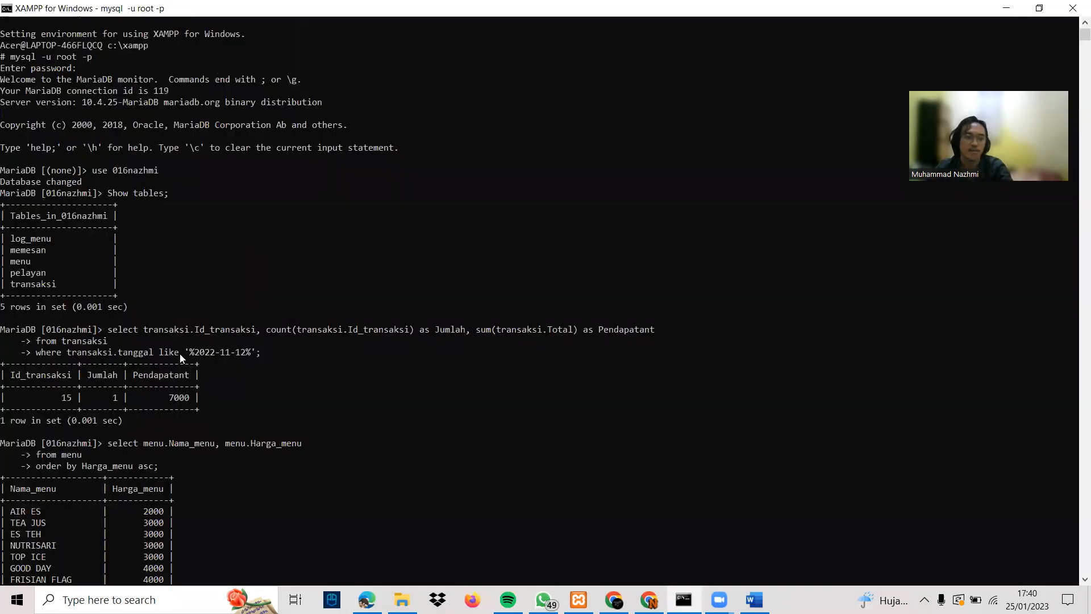
scroll(221, 302, down, 1)
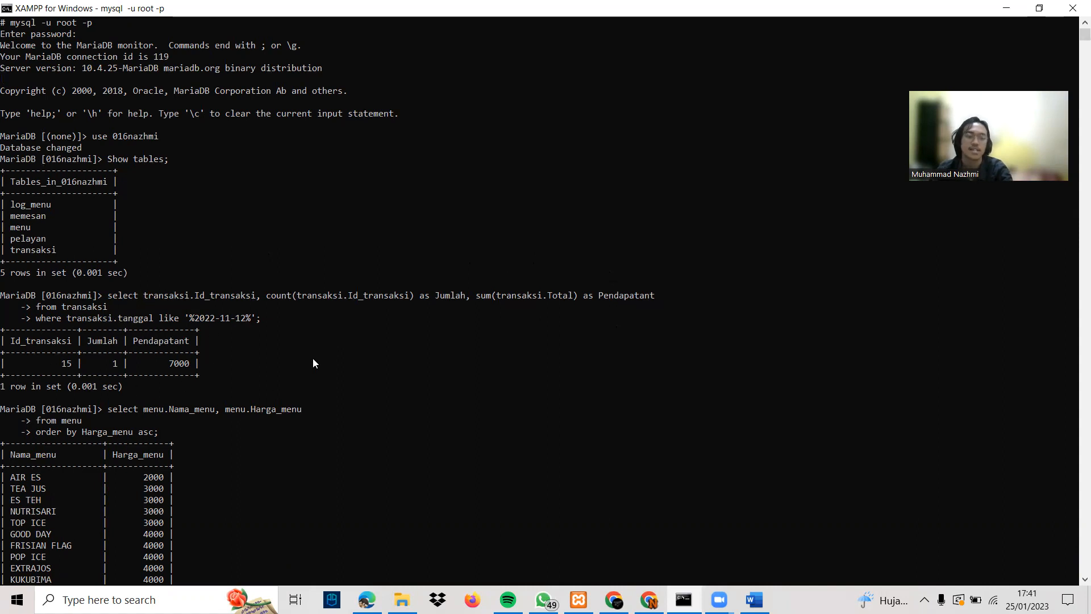
Step: Compare the report's problem 2 with the shell query that sorts menu items by Harga_menu ascending, and review its output
key(alt+Tab)
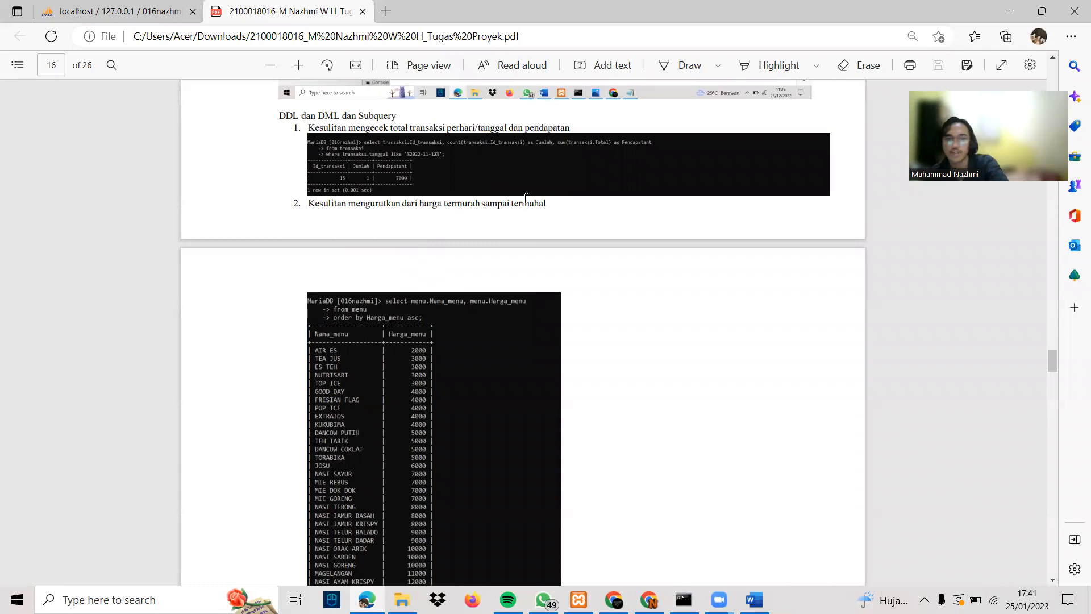
key(alt+Tab)
scroll(136, 305, down, 1)
scroll(152, 312, down, 4)
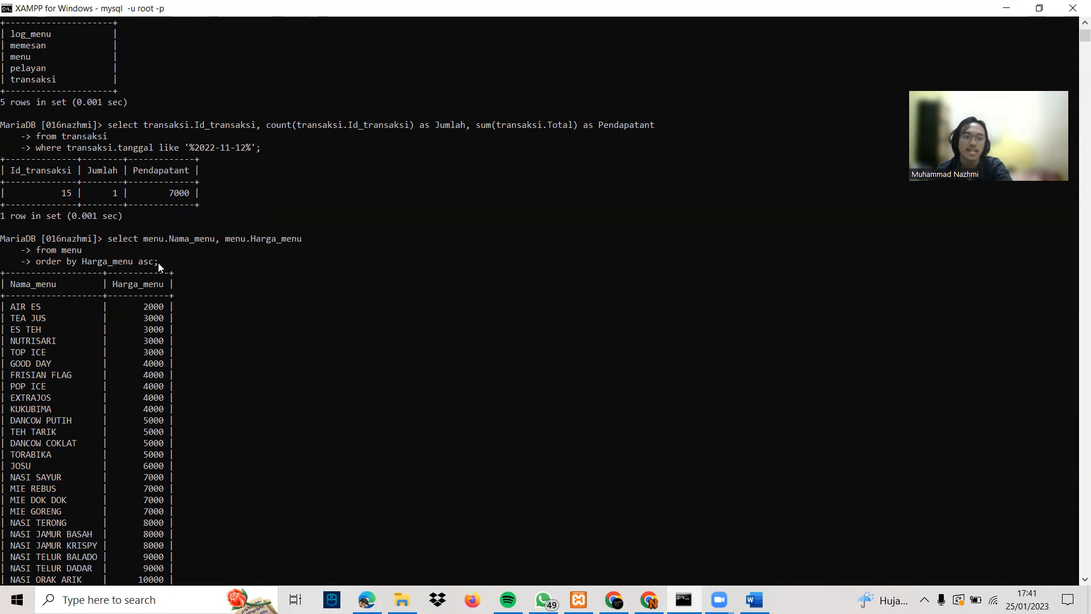
key(alt+Tab)
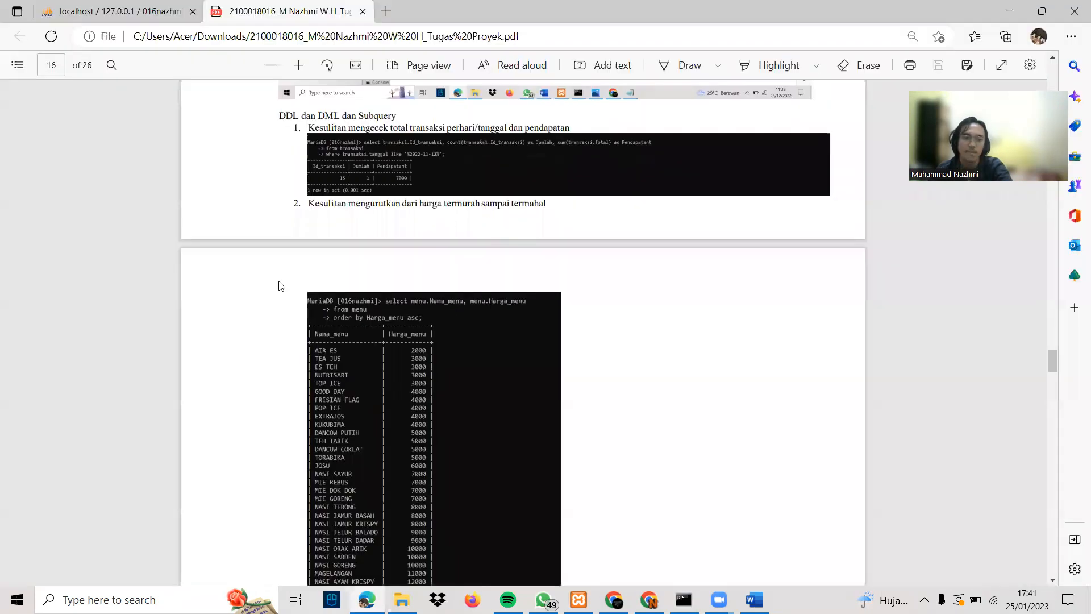
key(alt+Tab)
scroll(252, 290, down, 1)
scroll(171, 299, down, 9)
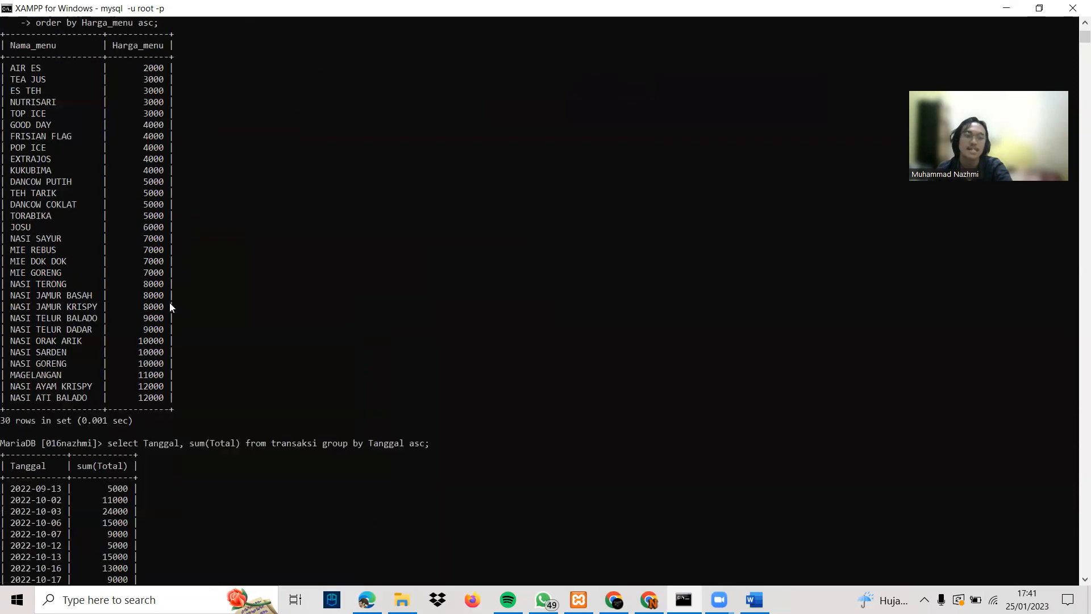
Step: Compare problem 3 in the PDF report with the MySQL shell query that sums Total from transaksi grouped by Tanggal ascending
key(alt+Tab)
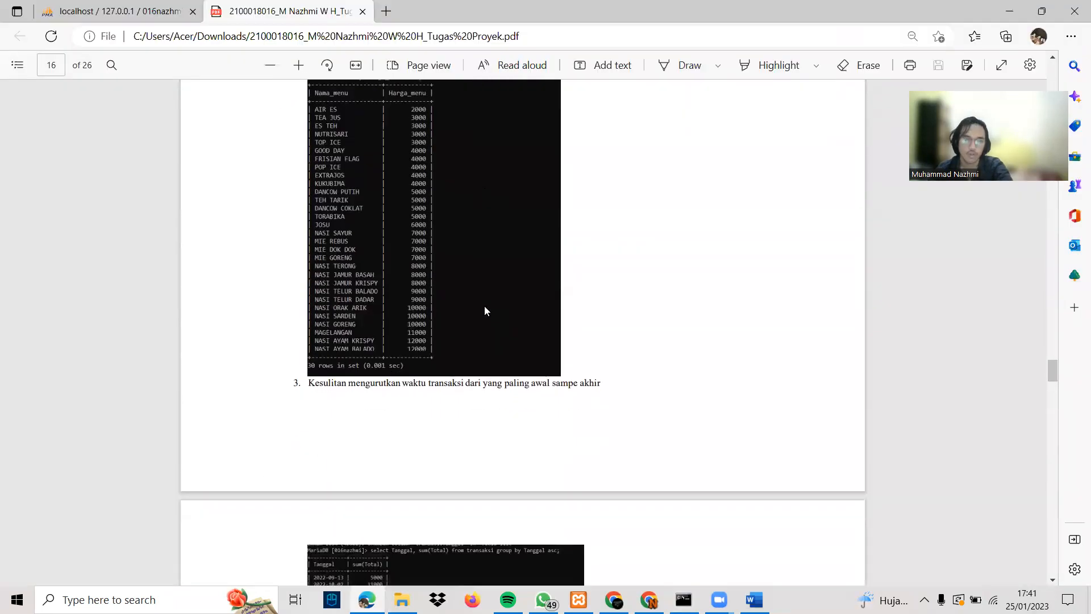
scroll(485, 308, down, 3)
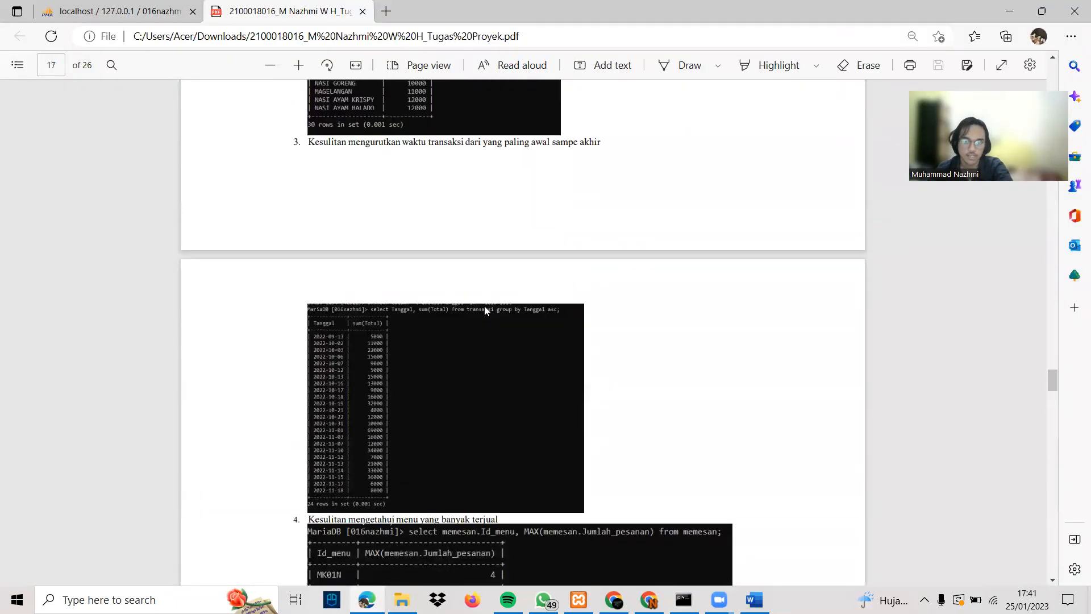
scroll(484, 310, up, 3)
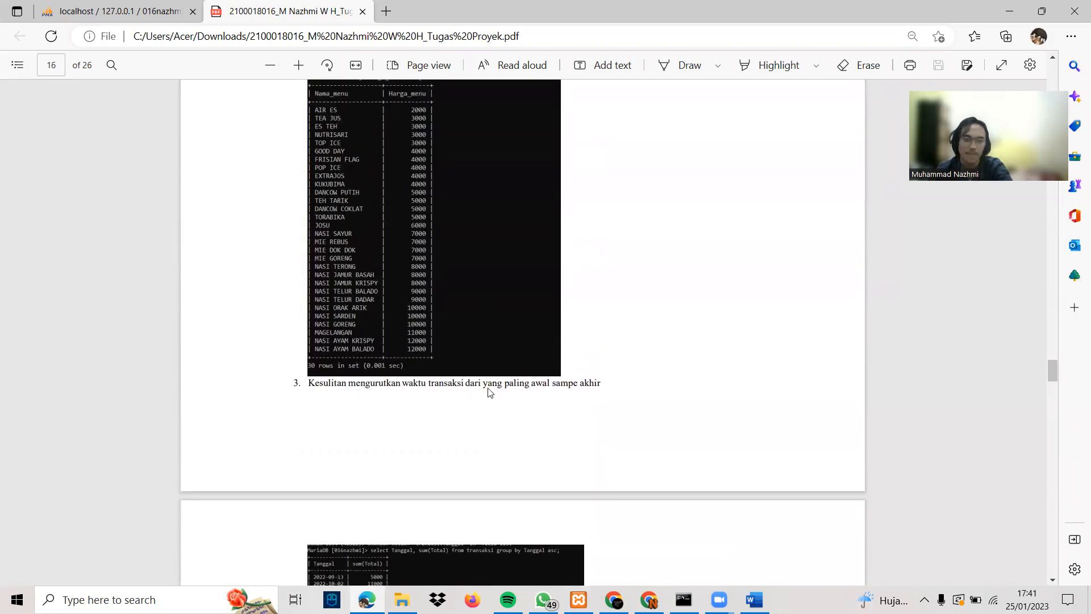
key(alt+Tab)
scroll(500, 347, down, 2)
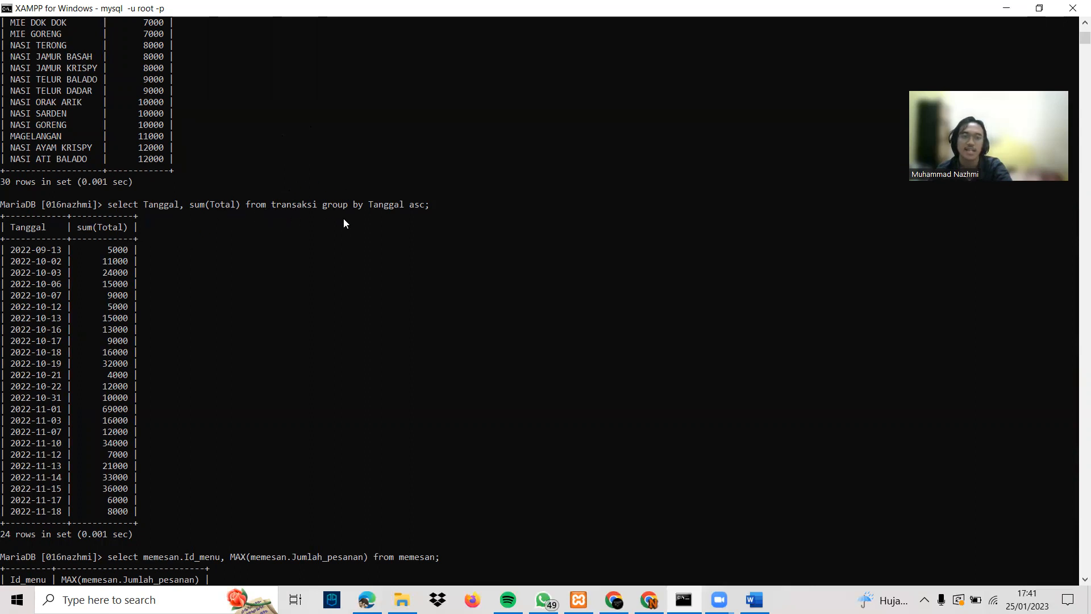
scroll(381, 307, down, 7)
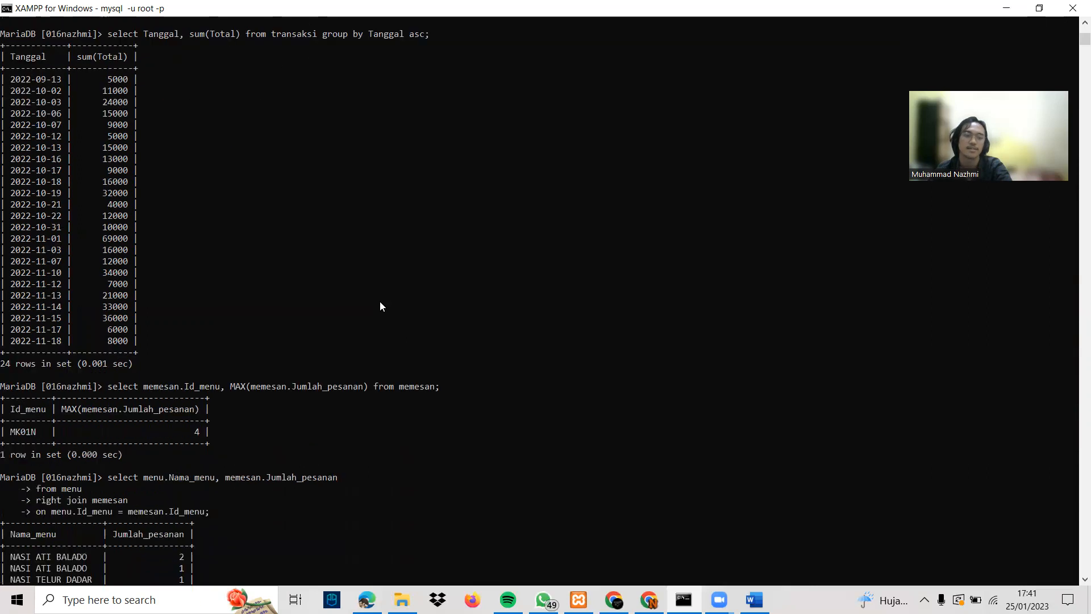
Step: Compare the report's problem 4 on the best-selling menu with the shell query selecting MAX(memesan.Jumlah_pesanan) from memesan
key(alt+Tab)
scroll(491, 332, down, 7)
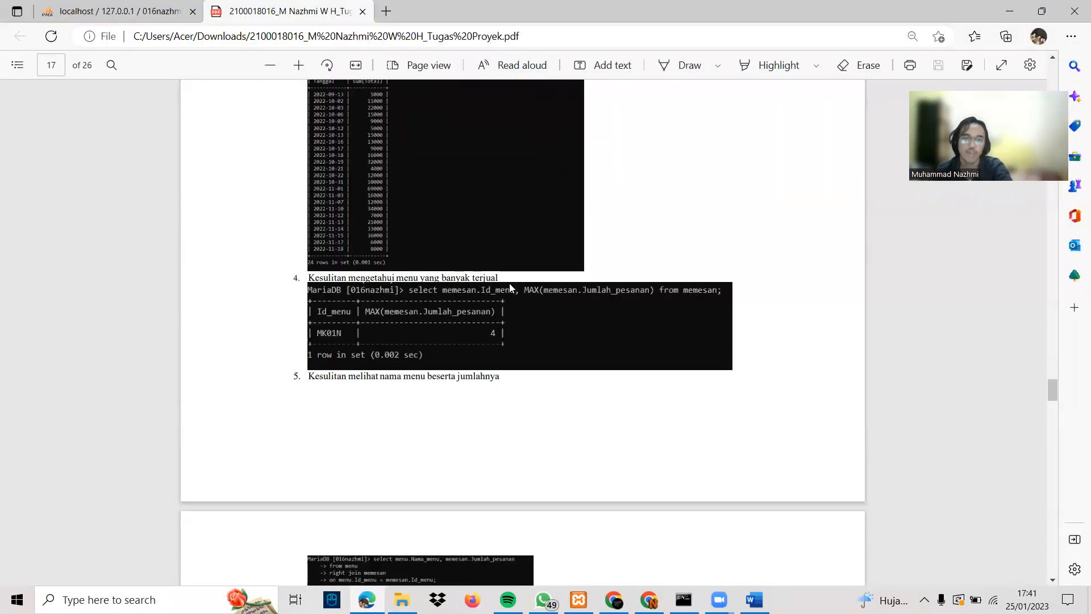
key(alt+Tab)
scroll(322, 308, down, 1)
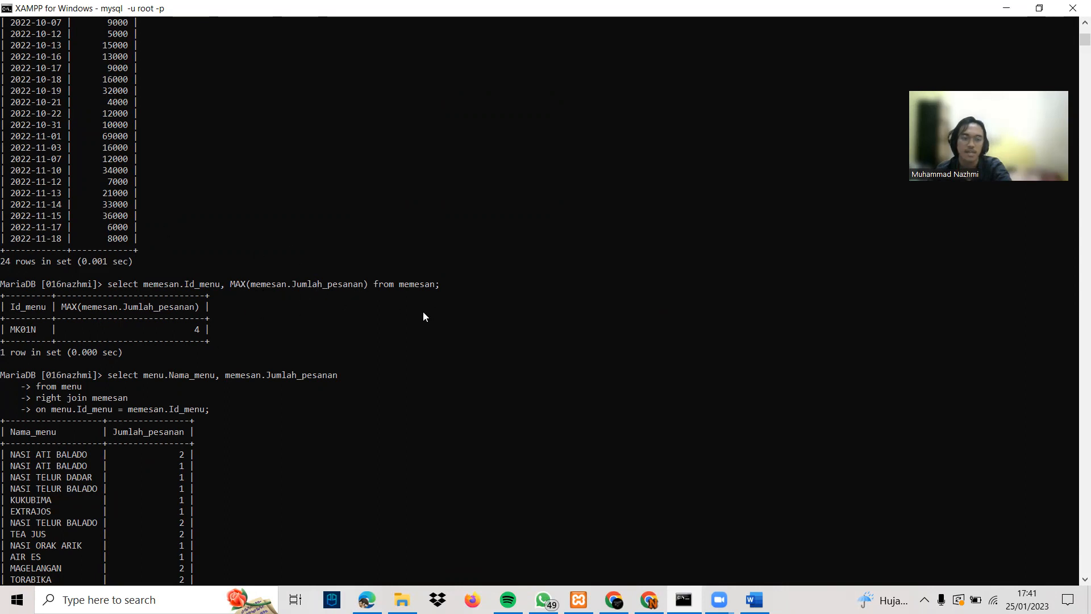
Step: Compare the report's problem 5 with the shell query that right joins menu and memesan, and review its Nama_menu and Jumlah_pesanan output
key(alt+Tab)
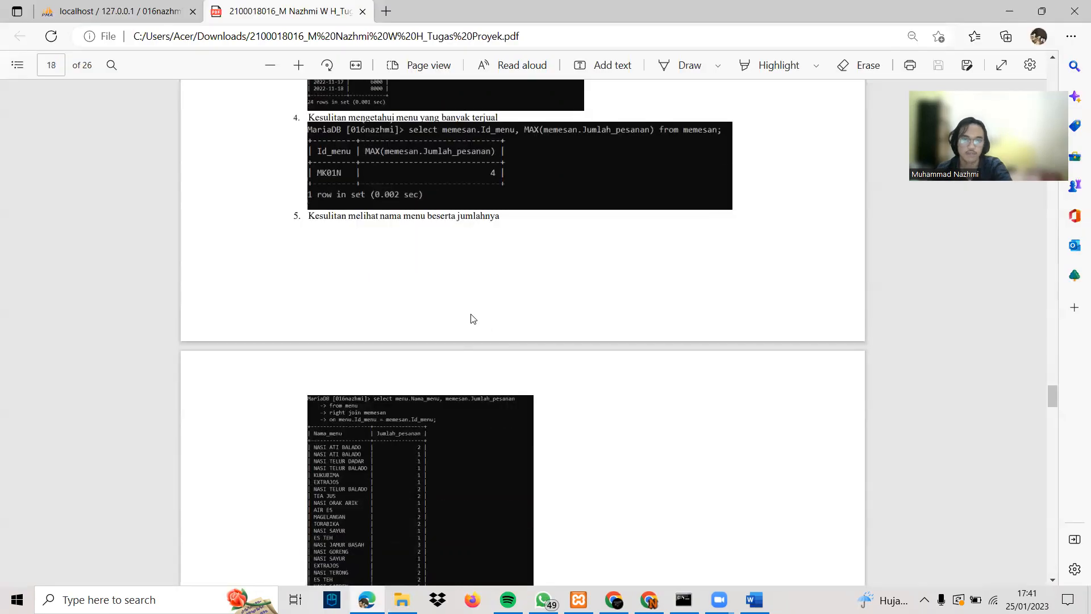
scroll(470, 317, down, 2)
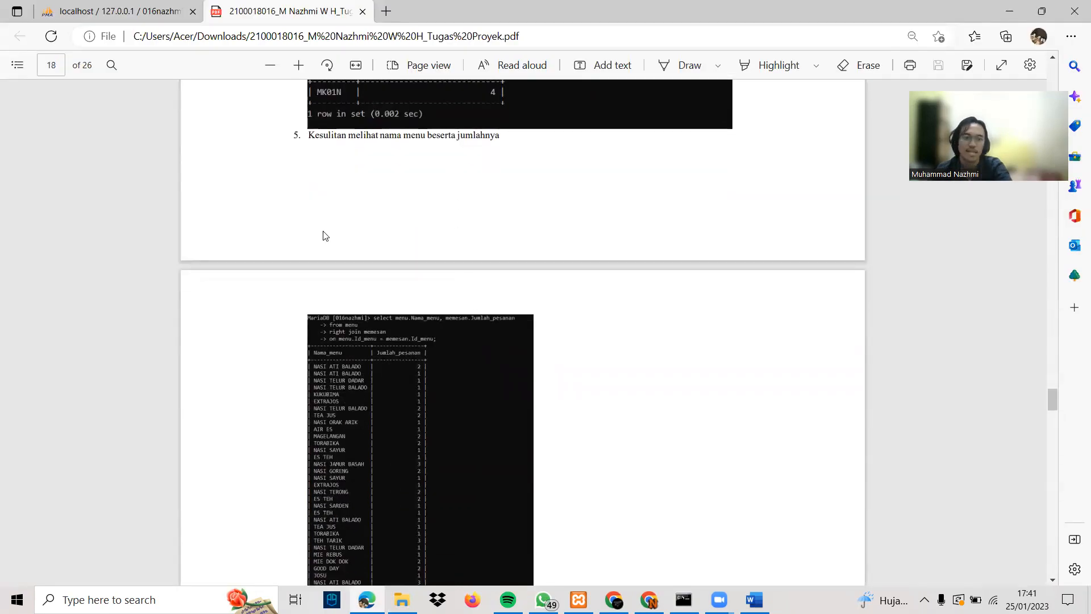
key(alt+Tab)
scroll(278, 285, down, 1)
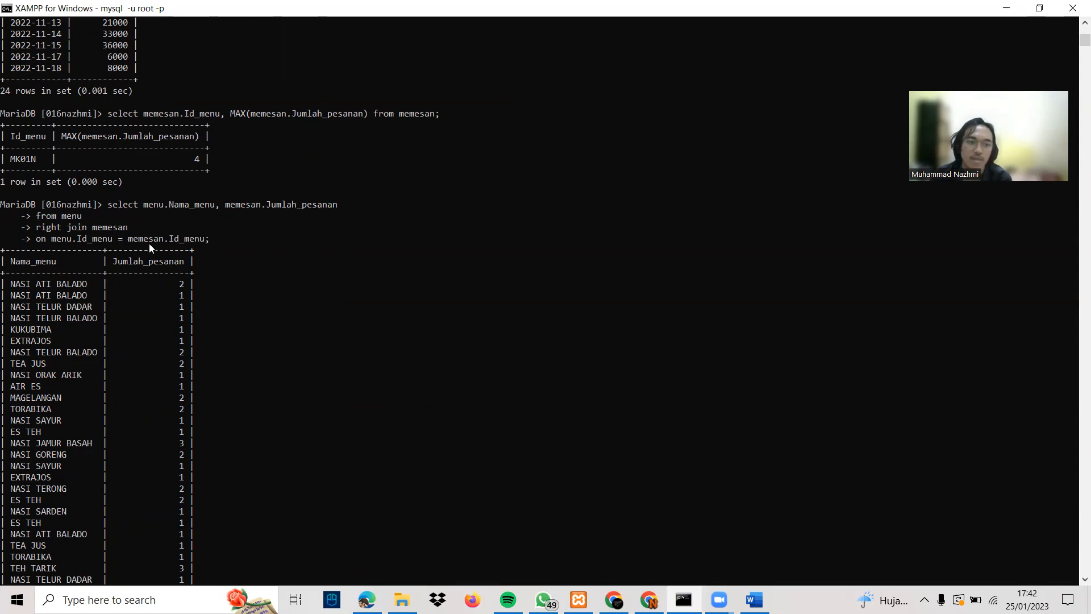
scroll(251, 245, down, 5)
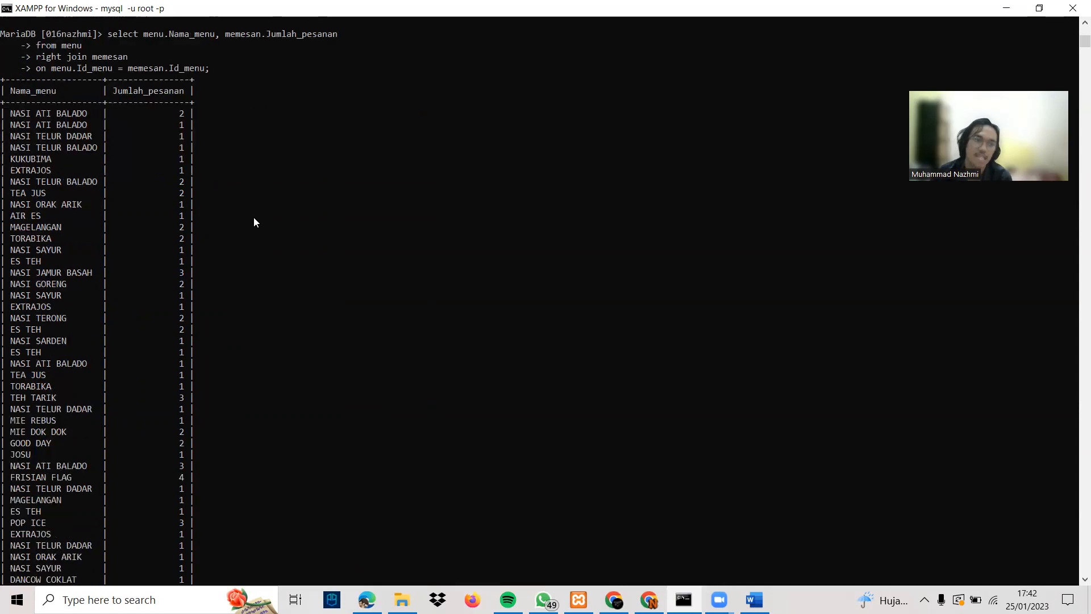
scroll(129, 282, down, 1)
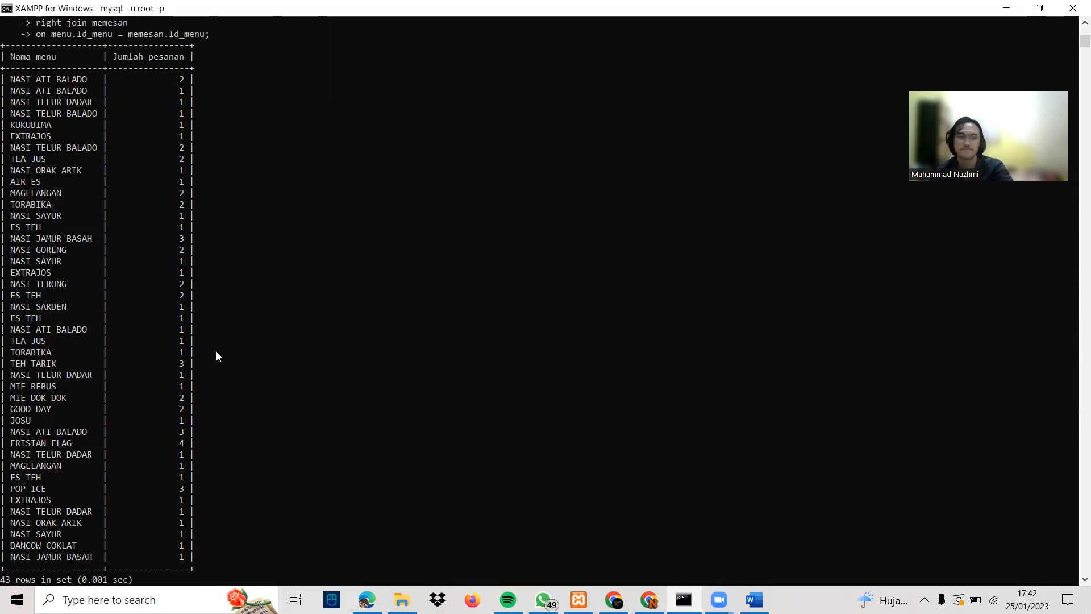
key(alt+Tab)
key(alt+Tab)
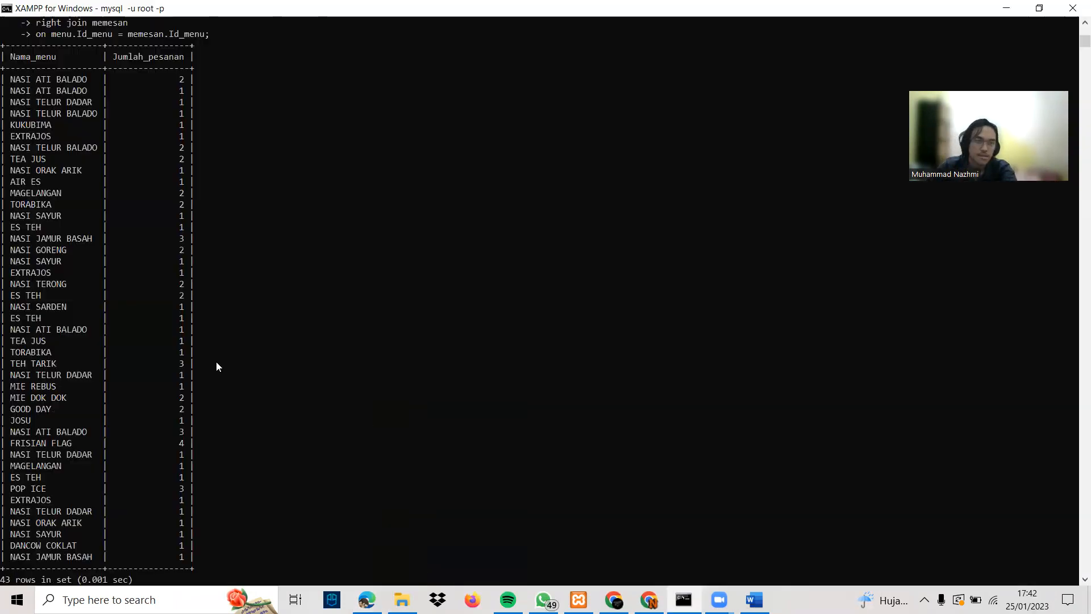
Step: Compare the report's problem 6 with the shell update adding 2000 to Total for Id_transaksi 9, examining the transaksi listings before and after it
key(alt+Tab)
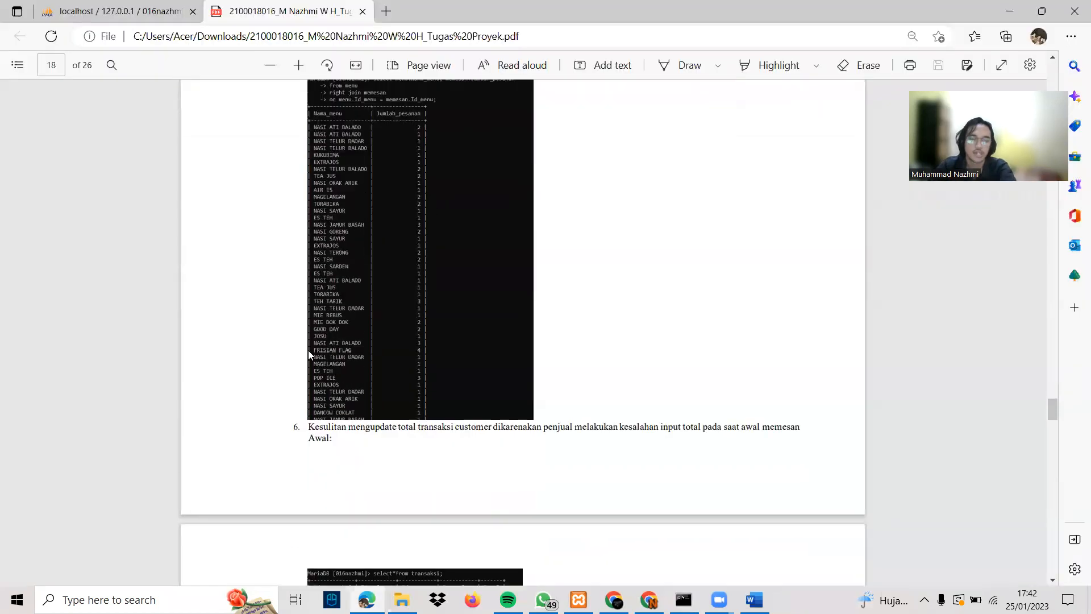
scroll(421, 336, down, 3)
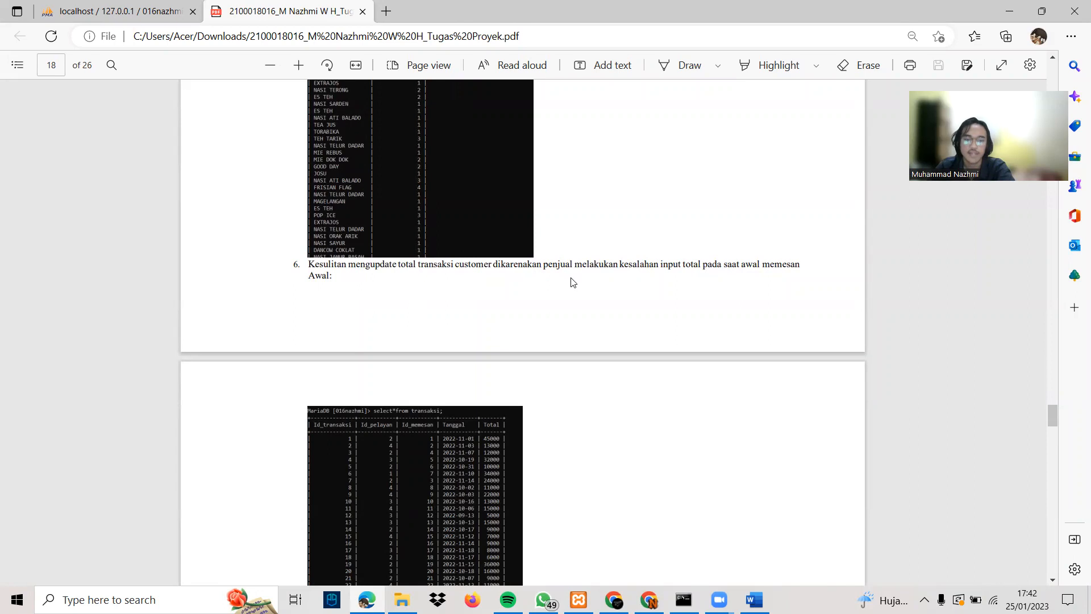
key(alt+Tab)
scroll(363, 267, down, 6)
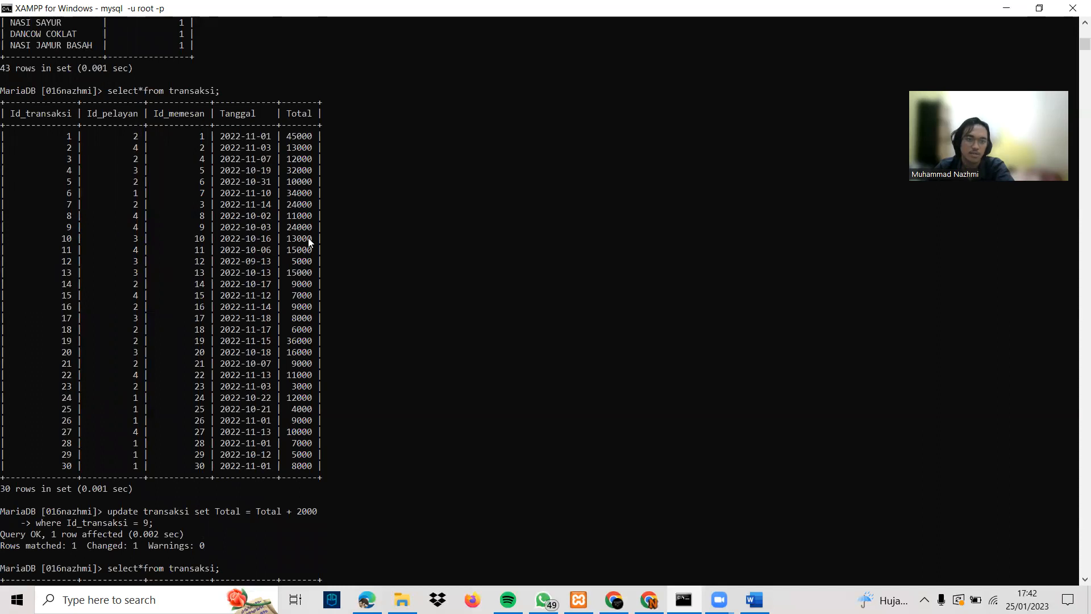
scroll(416, 275, down, 2)
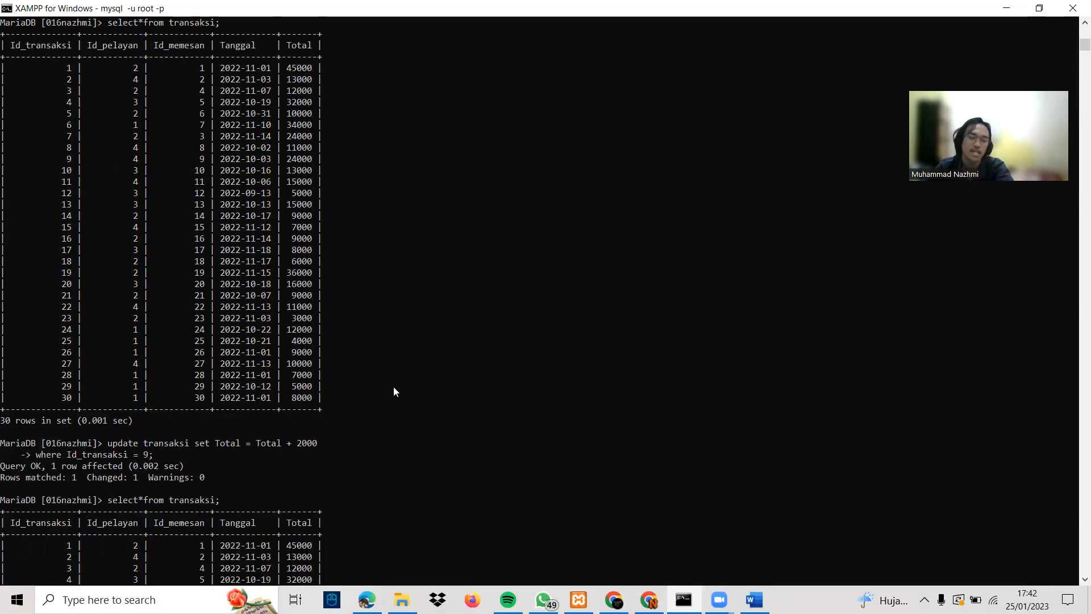
scroll(338, 374, down, 2)
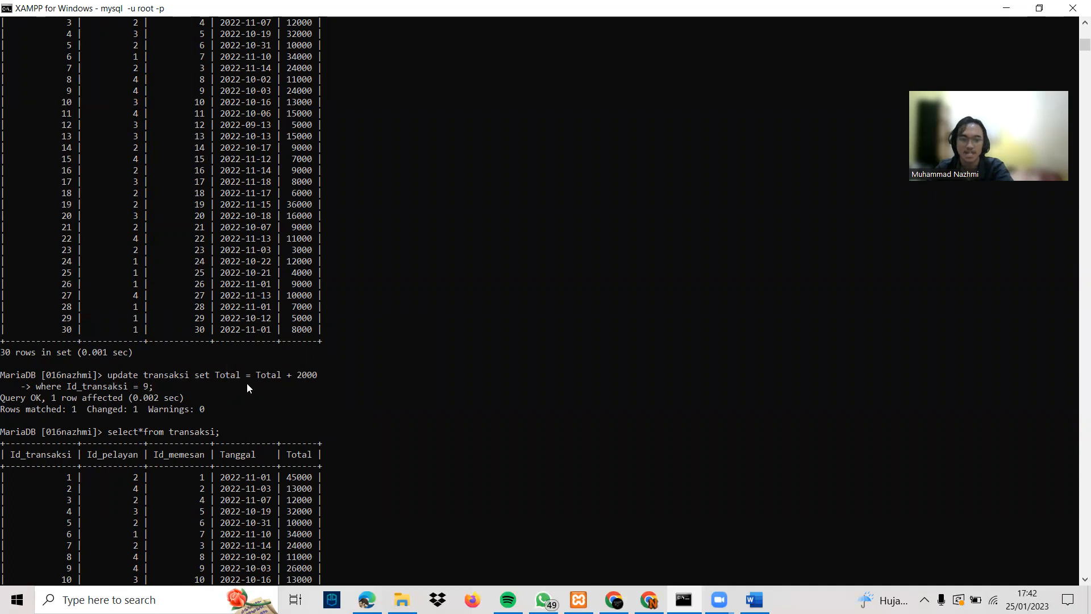
scroll(247, 383, down, 2)
scroll(166, 341, down, 3)
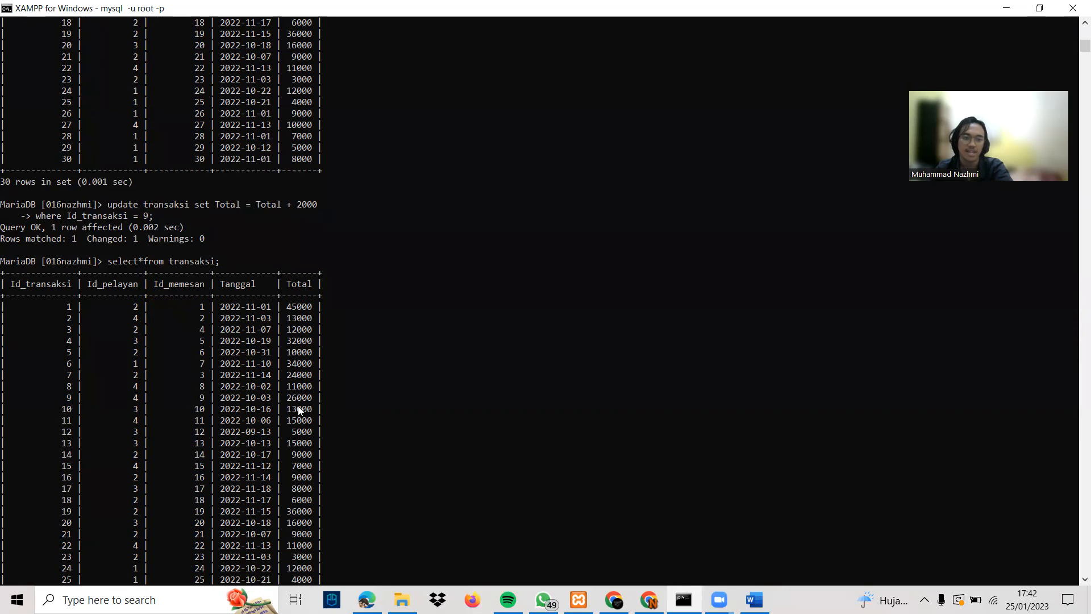
scroll(302, 403, up, 4)
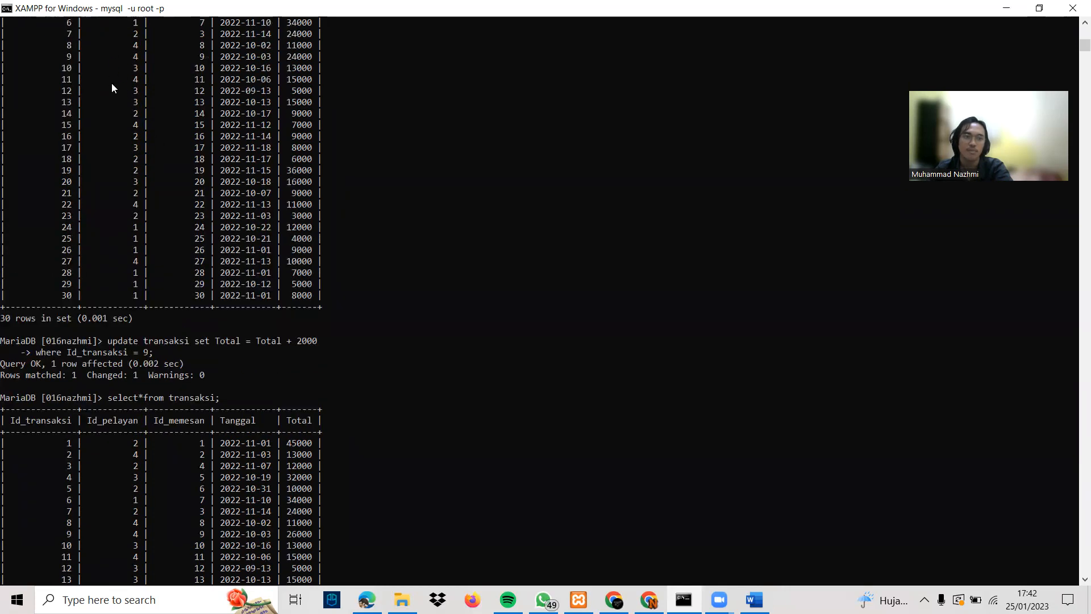
scroll(340, 477, down, 12)
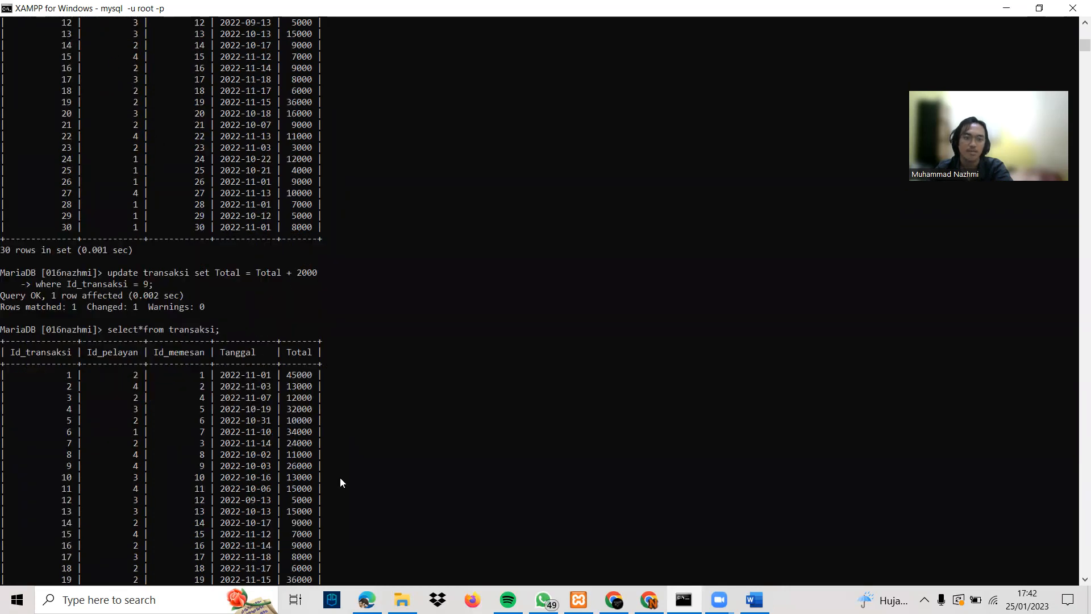
scroll(318, 471, down, 3)
Step: Go to problem 7 in the report and compare it with the shell's left join of transaksi and pelayan listing waiters per transaction
key(alt+Tab)
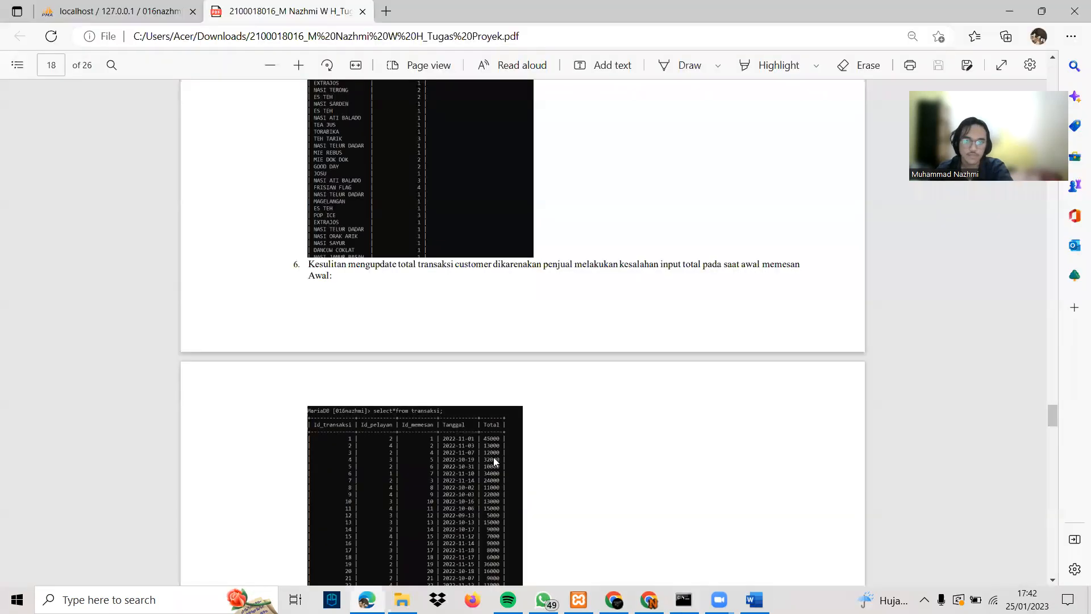
scroll(494, 460, down, 8)
scroll(494, 461, down, 10)
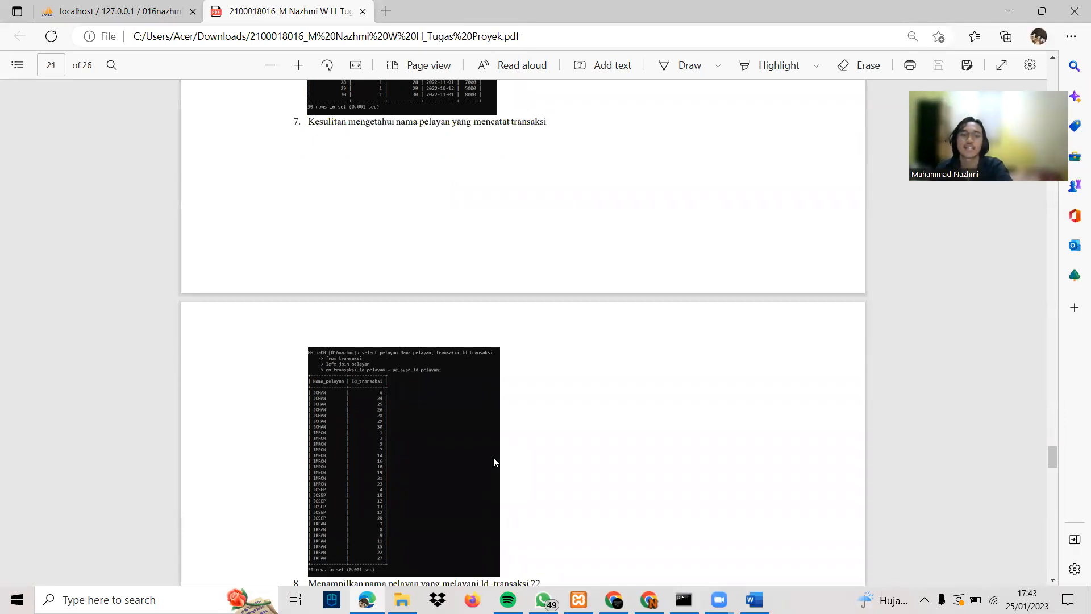
key(alt+Tab)
scroll(295, 424, down, 2)
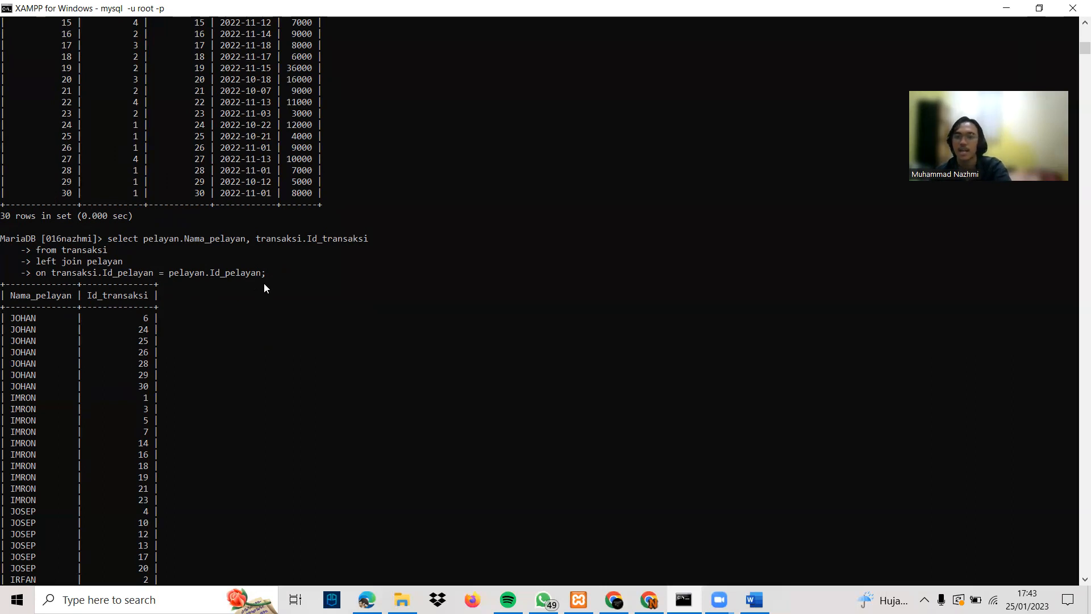
scroll(265, 282, down, 4)
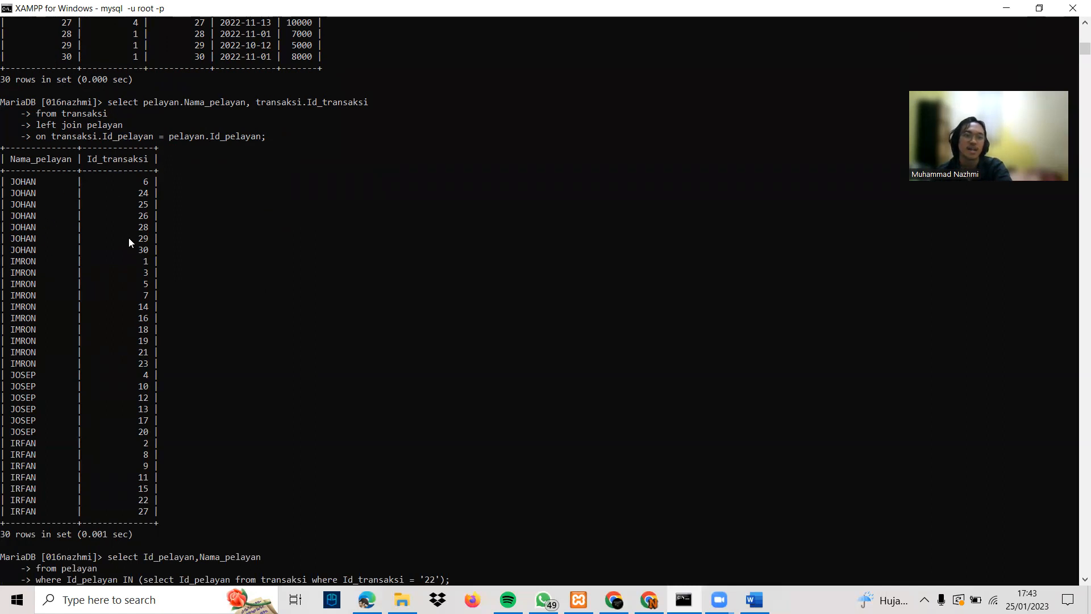
scroll(294, 315, down, 4)
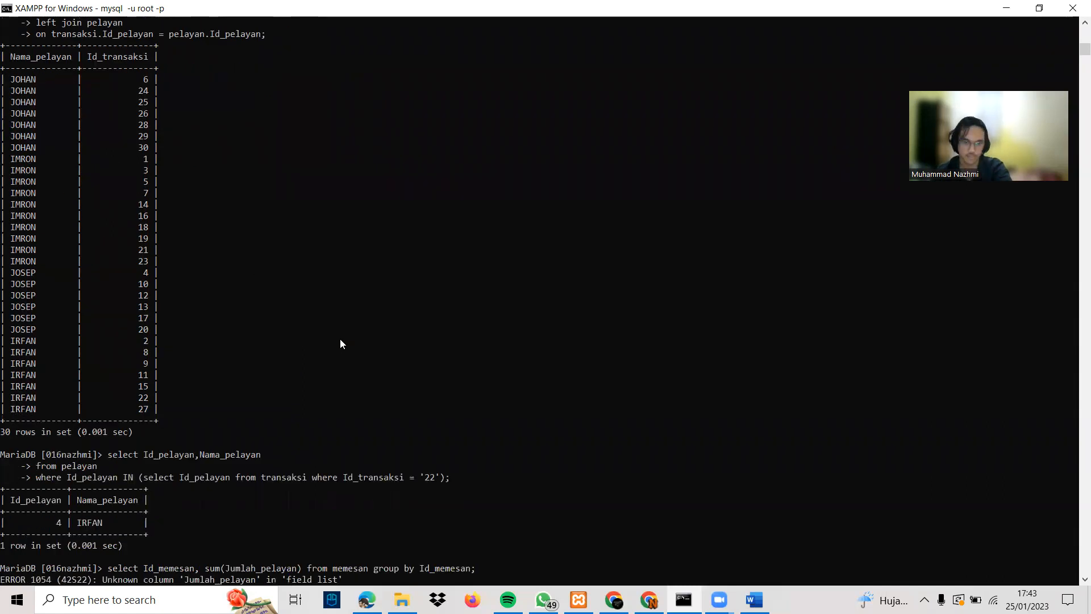
Step: Compare the report's problem 8 with the shell subquery that finds the waiter for Id_transaksi 22, checking it against the preceding join output
key(alt+Tab)
scroll(398, 362, down, 6)
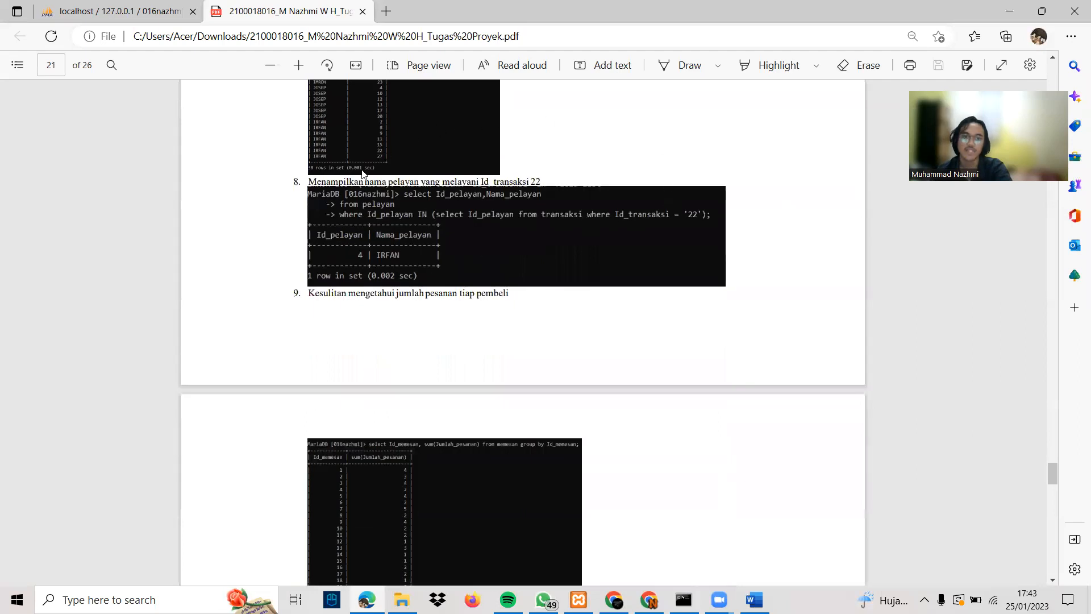
scroll(509, 256, up, 3)
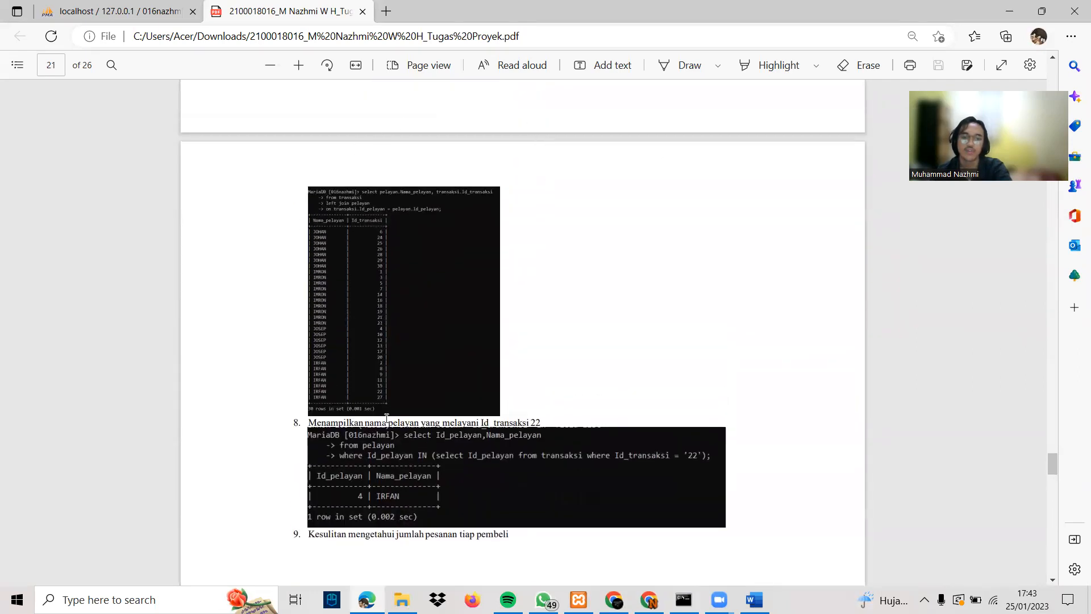
scroll(582, 399, down, 2)
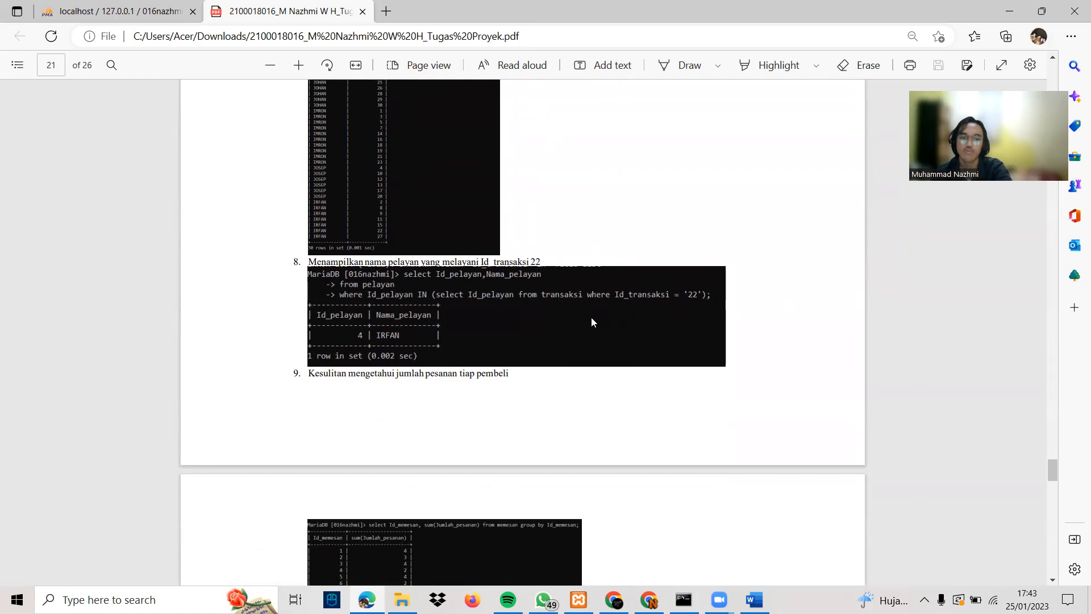
key(alt+Tab)
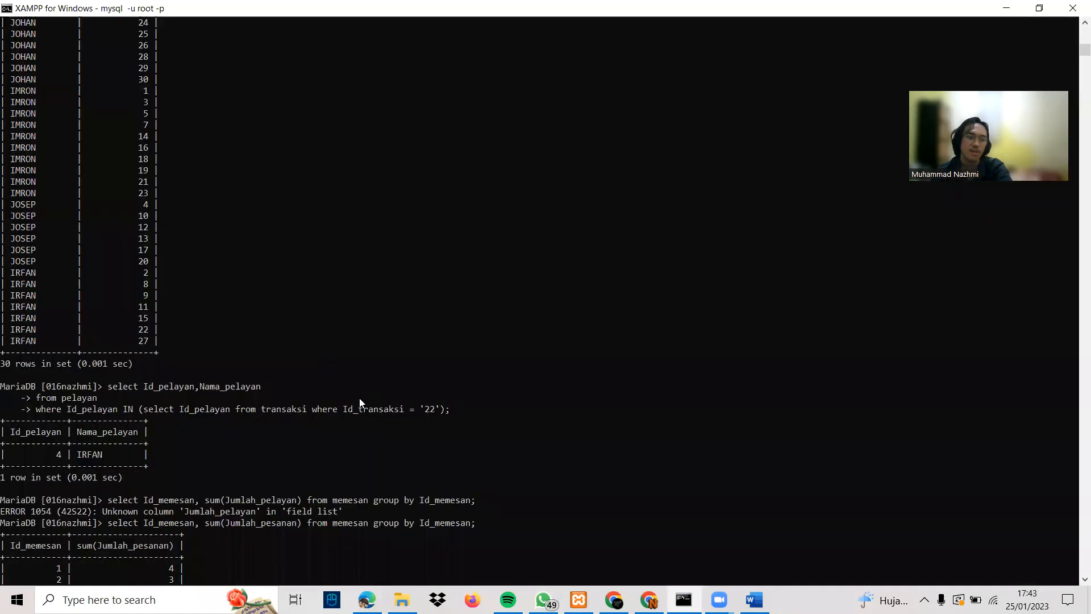
scroll(359, 402, down, 3)
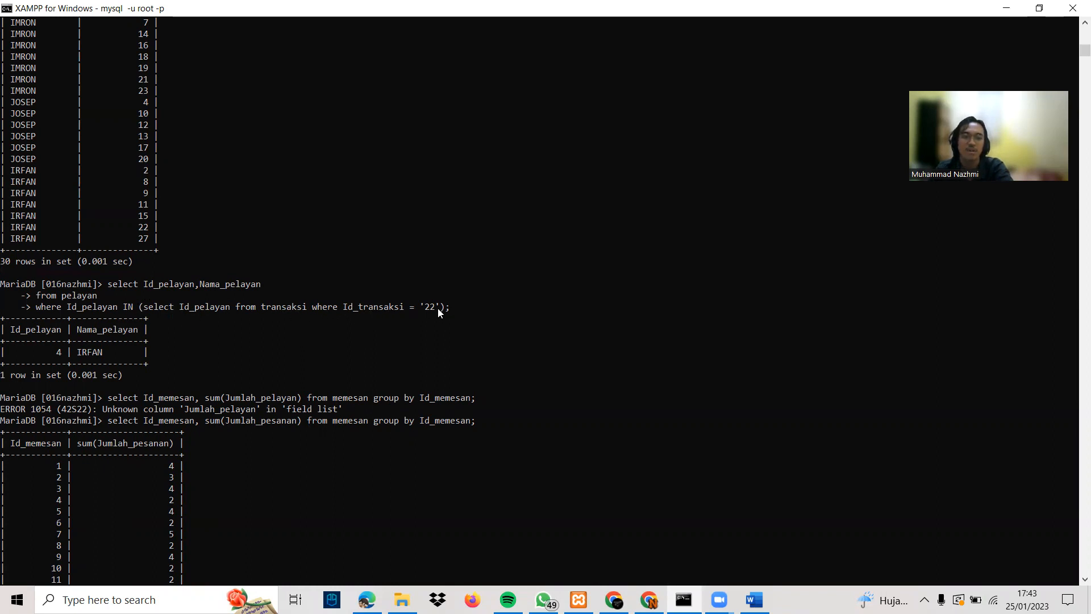
scroll(438, 309, down, 1)
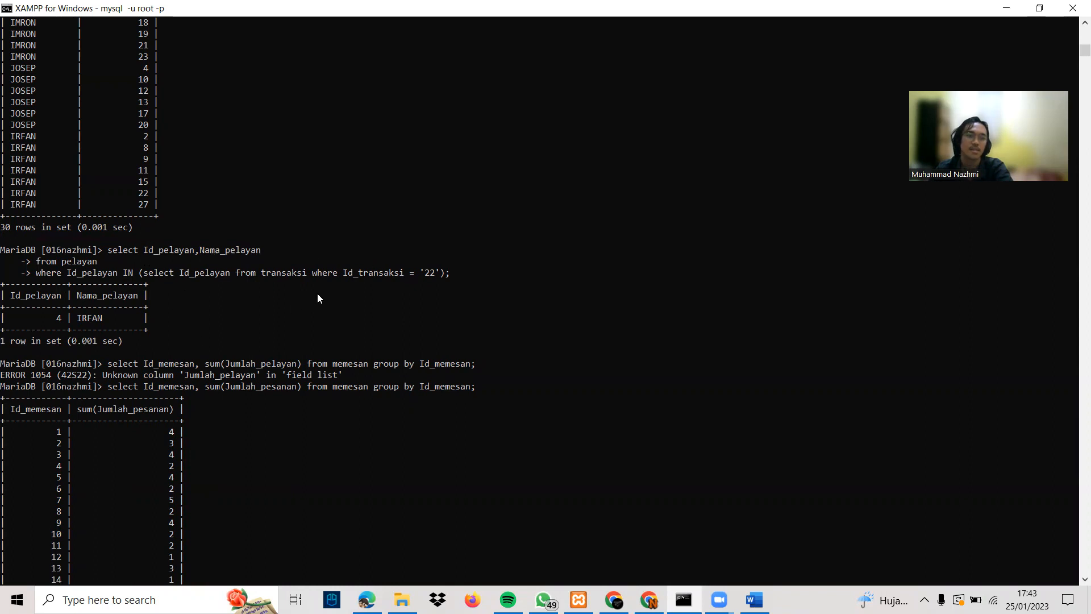
scroll(317, 293, up, 4)
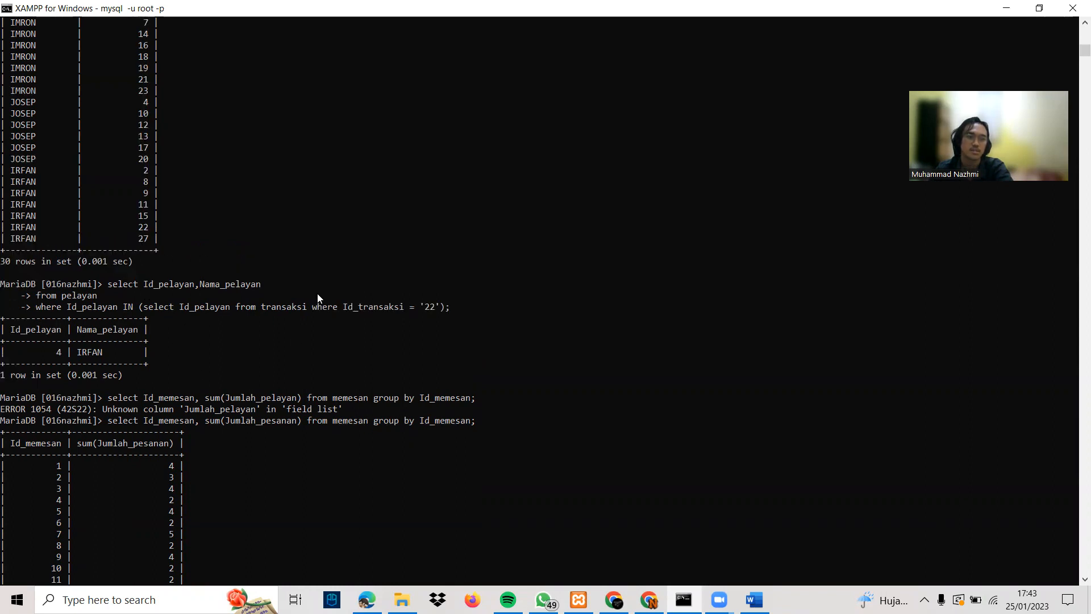
scroll(317, 293, up, 2)
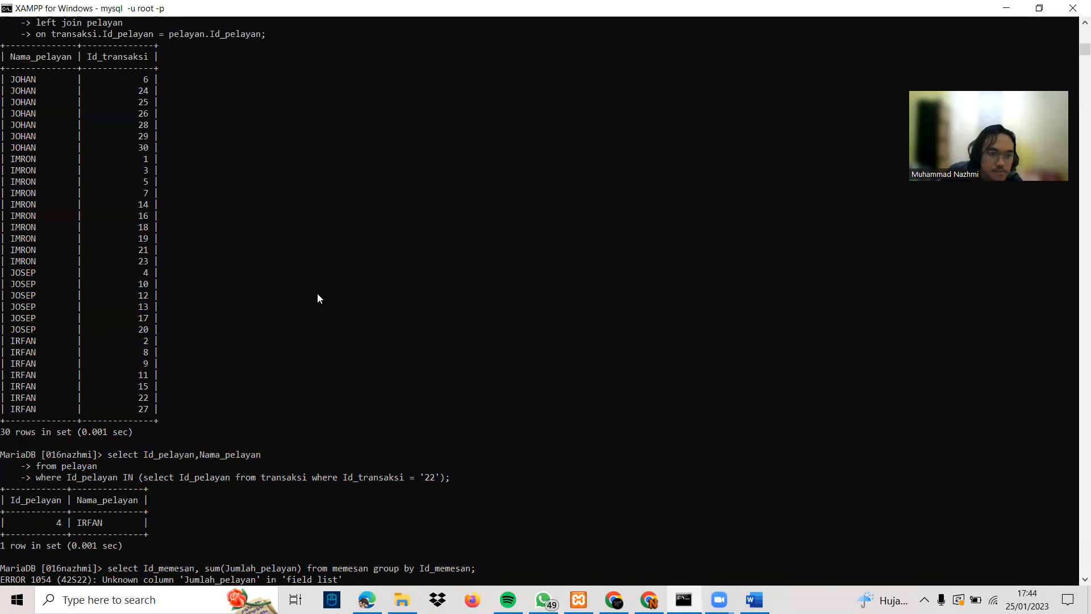
scroll(317, 298, down, 2)
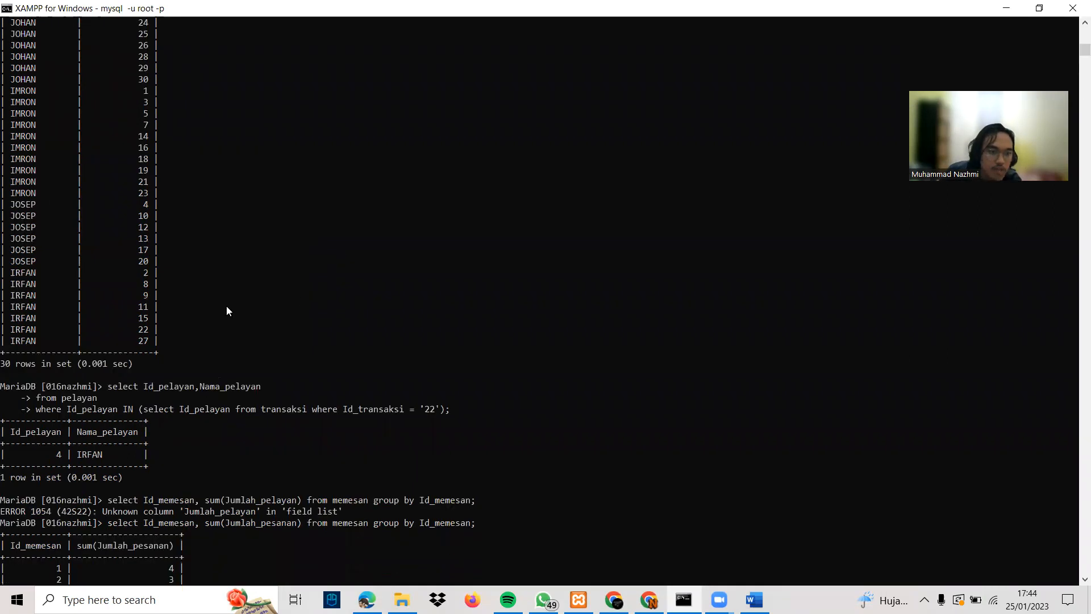
Step: Compare the report's problem 9 with the shell query that sums Jumlah_pesanan per Id_memesan from memesan, and review its output
scroll(142, 335, up, 3)
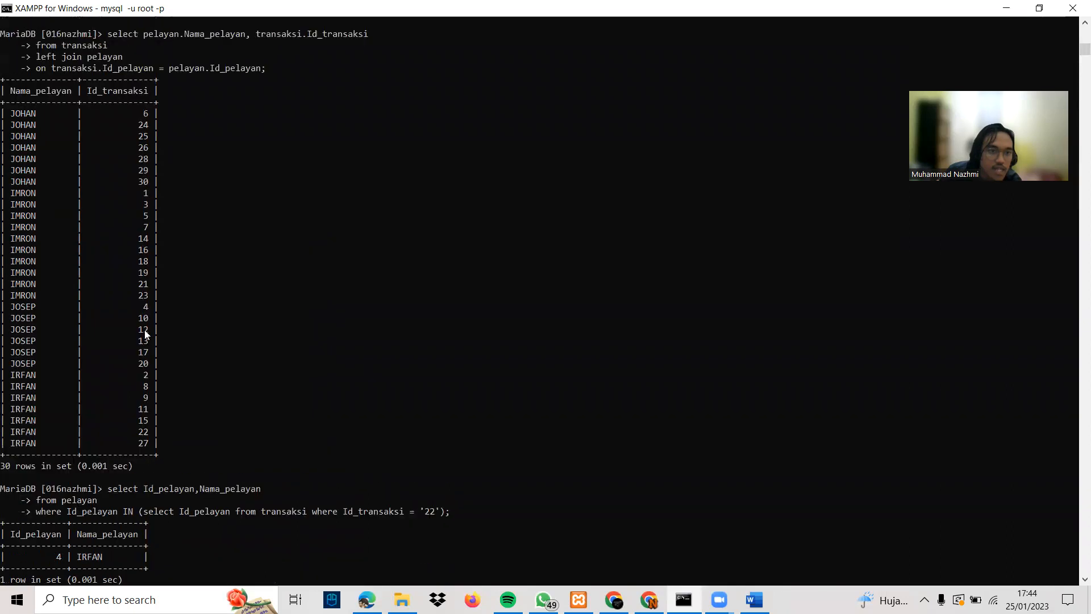
scroll(96, 395, down, 7)
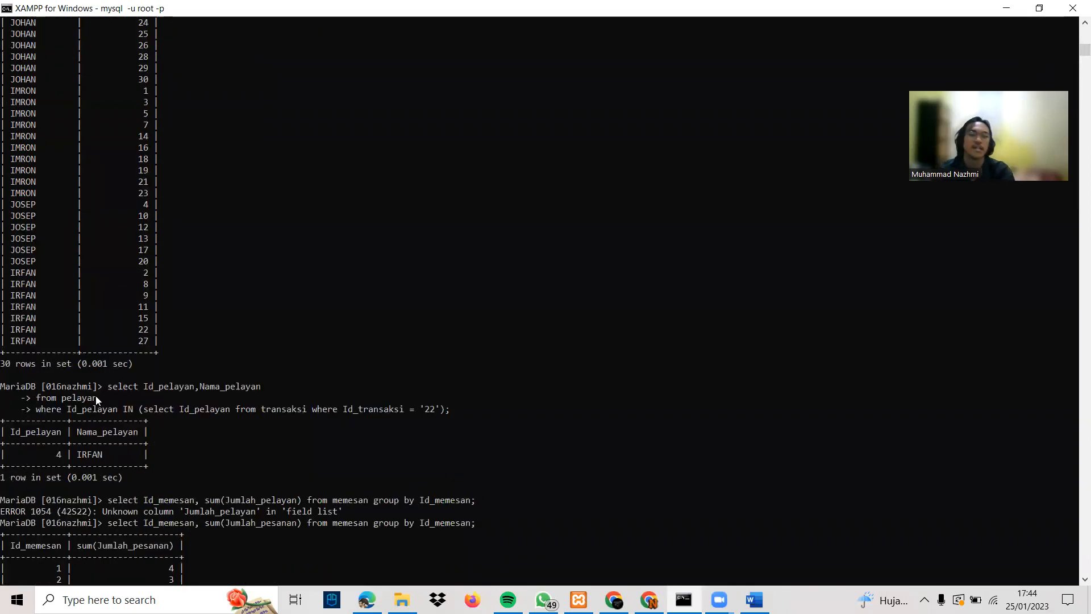
scroll(197, 436, down, 4)
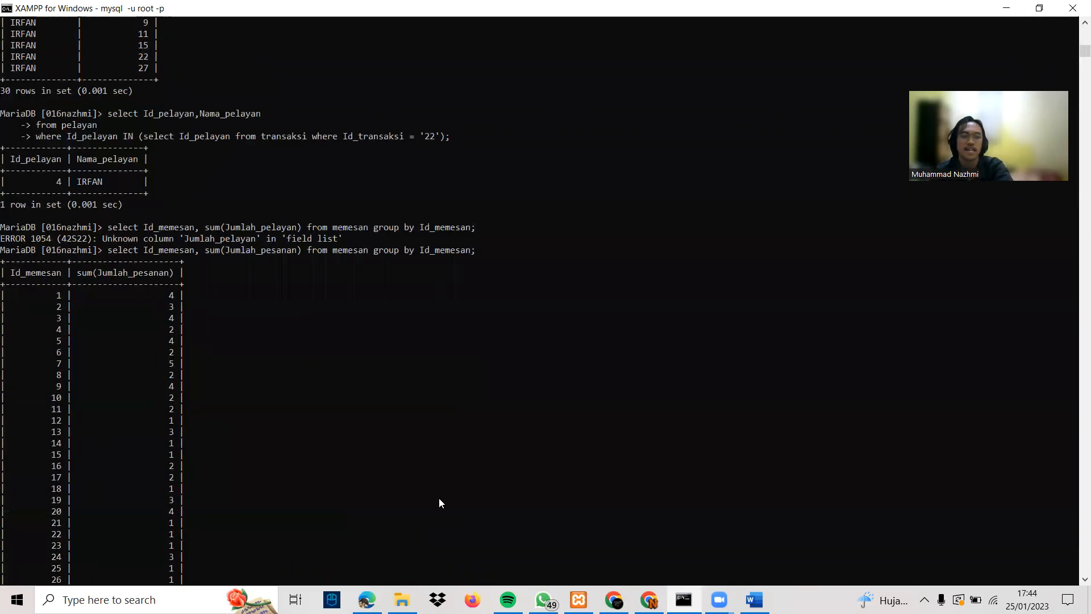
key(alt+Tab)
scroll(481, 493, down, 4)
scroll(481, 492, up, 1)
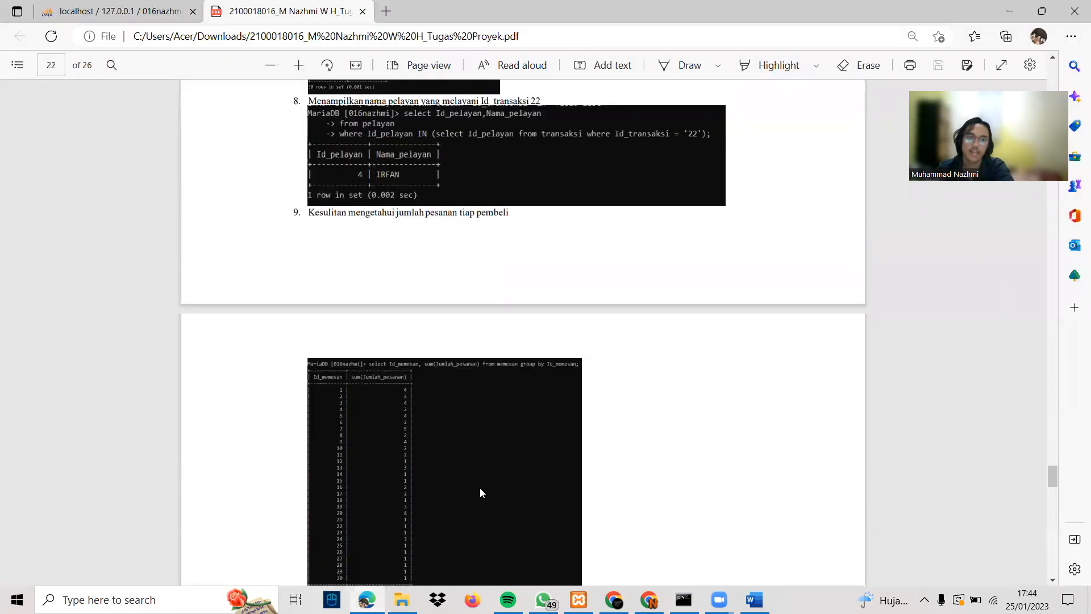
scroll(476, 482, down, 4)
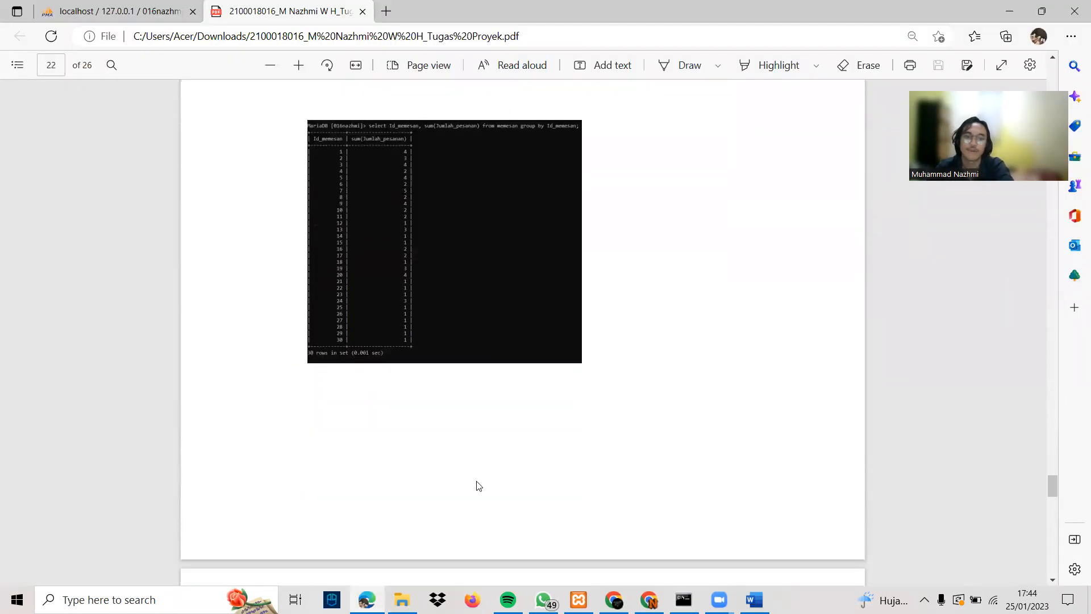
key(alt+Tab)
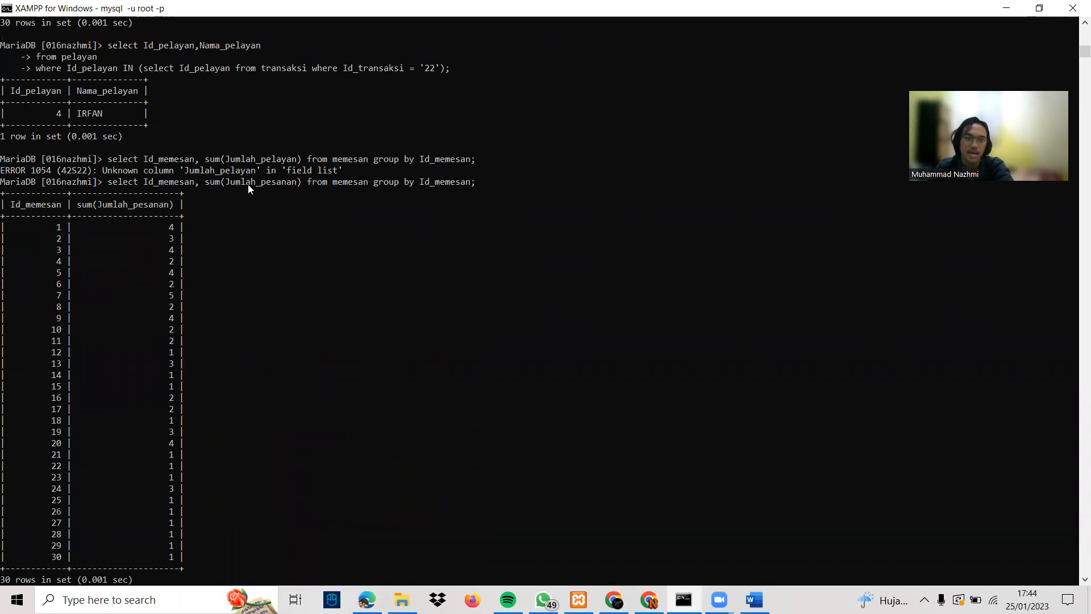
scroll(444, 198, down, 2)
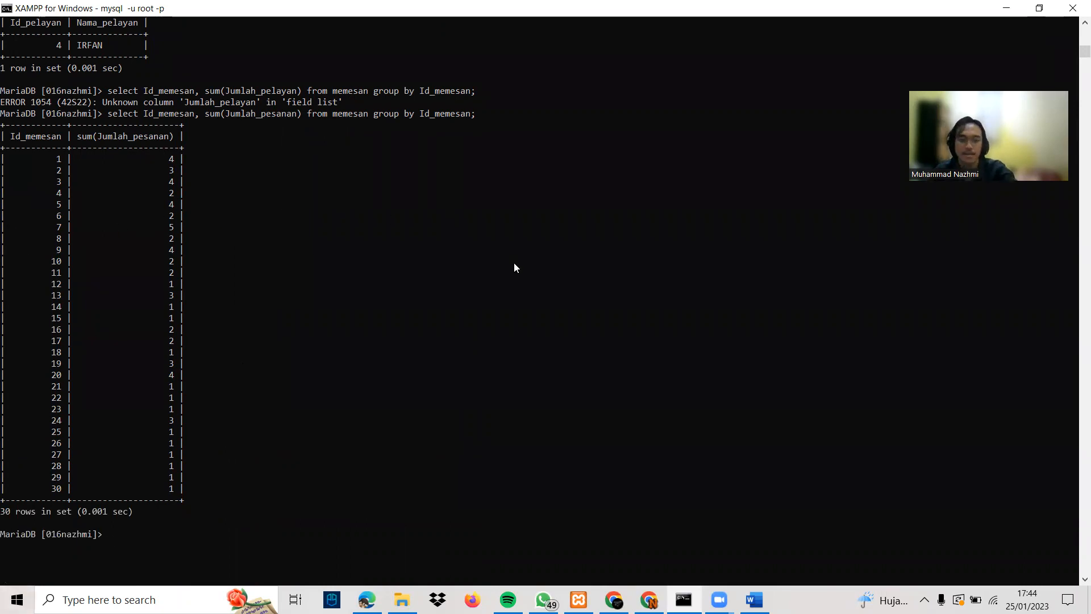
Step: Go to the report's Trigger section and examine the Sebelum screenshot with the menu listing and the update setting MK01N to NASI ATI BALADO
key(alt+Tab)
scroll(512, 275, down, 5)
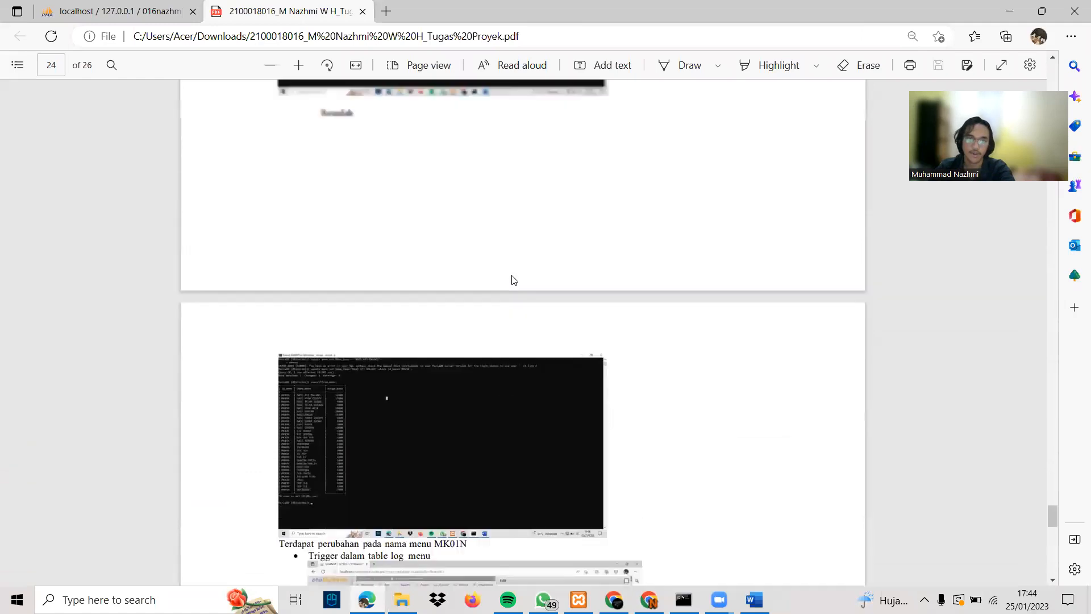
scroll(511, 278, up, 5)
scroll(511, 276, up, 1)
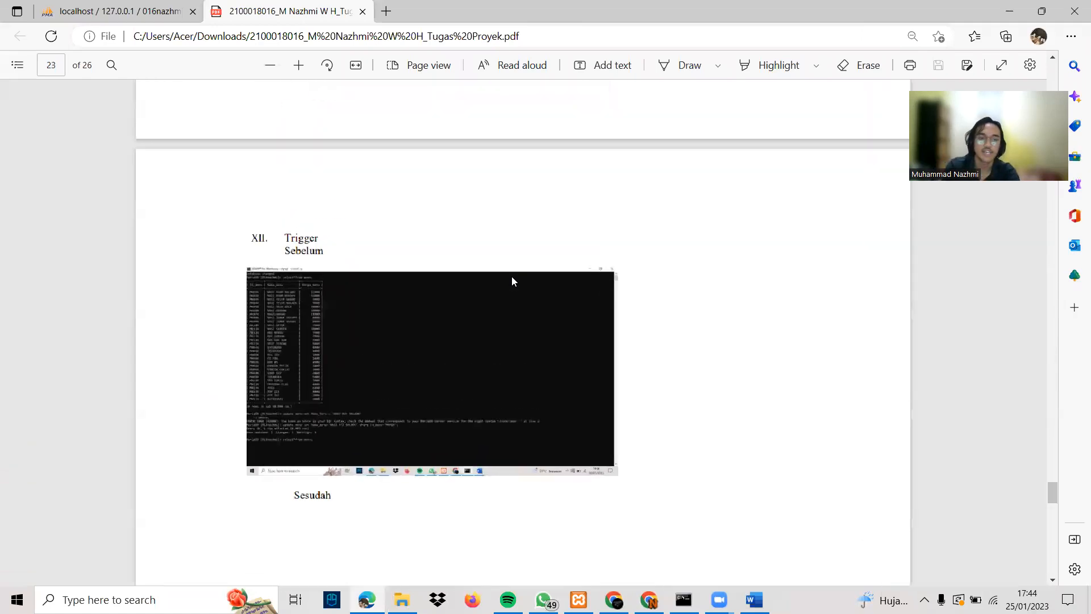
scroll(511, 277, up, 2)
scroll(512, 276, down, 1)
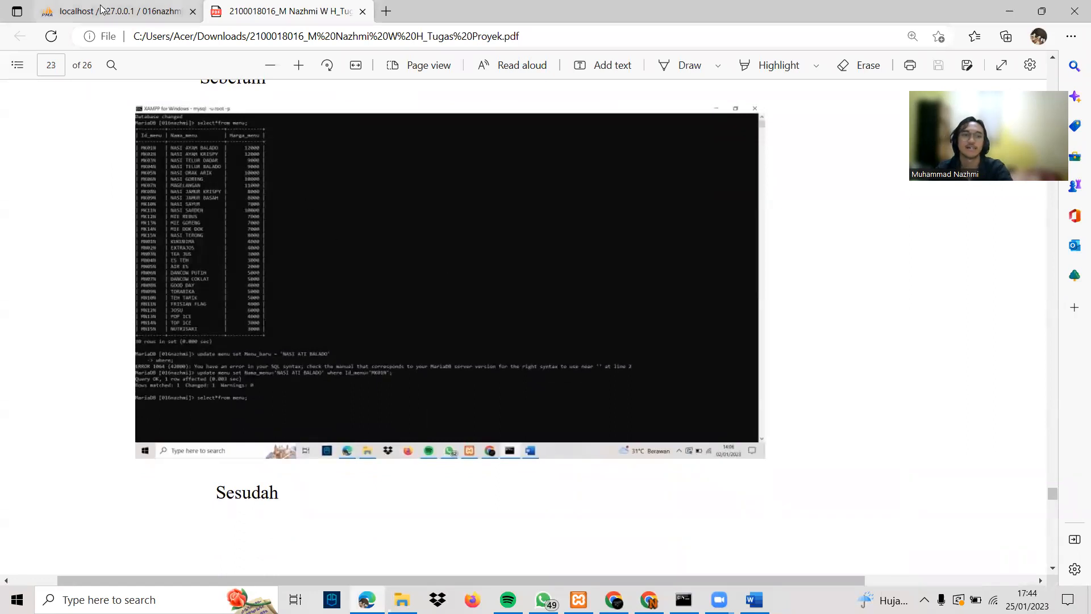
scroll(355, 220, up, 3)
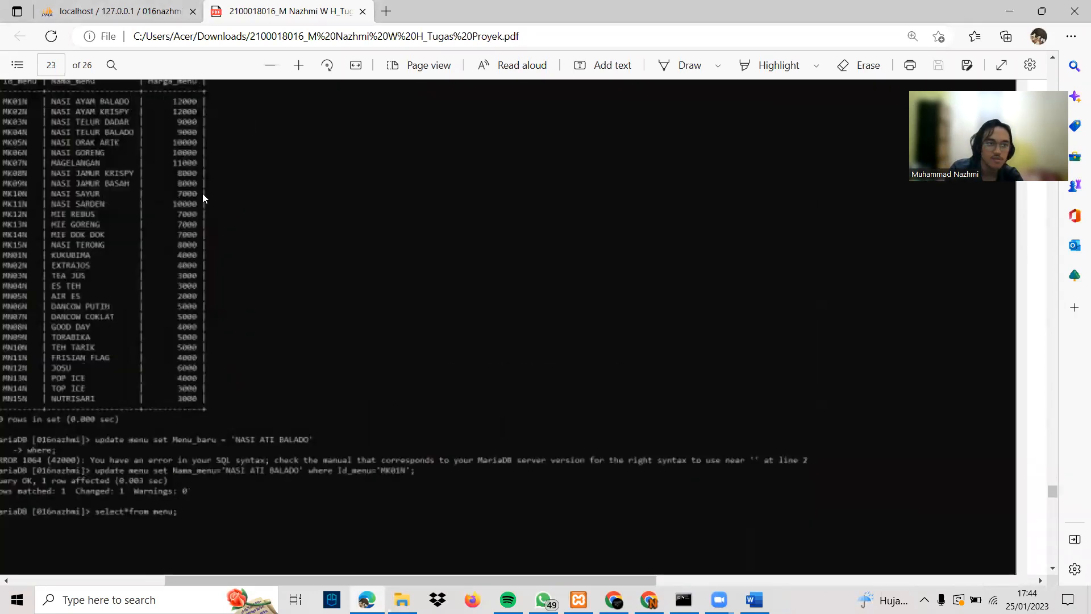
scroll(117, 125, down, 2)
scroll(117, 125, left, 2)
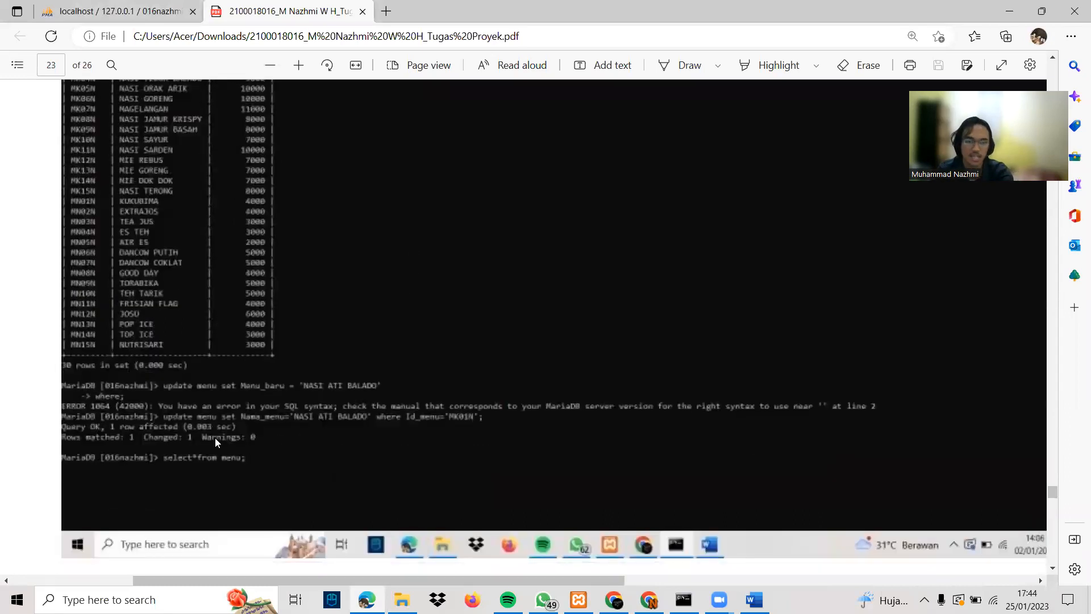
Step: Examine the report's Sesudah screenshot of the menu table, focusing on the Nama_menu of MK01N
scroll(360, 417, down, 10)
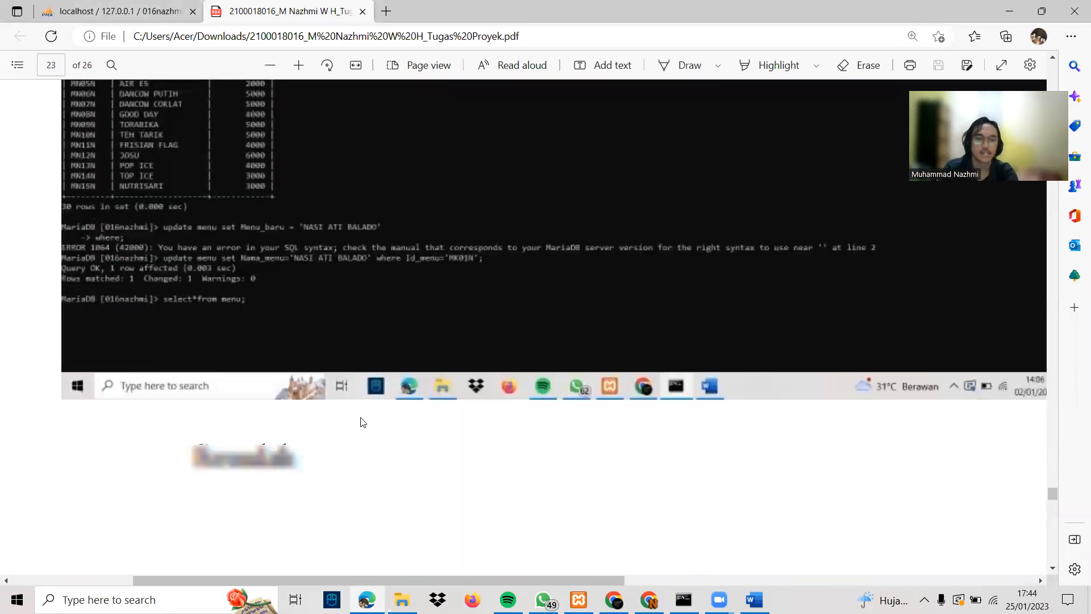
scroll(184, 335, down, 3)
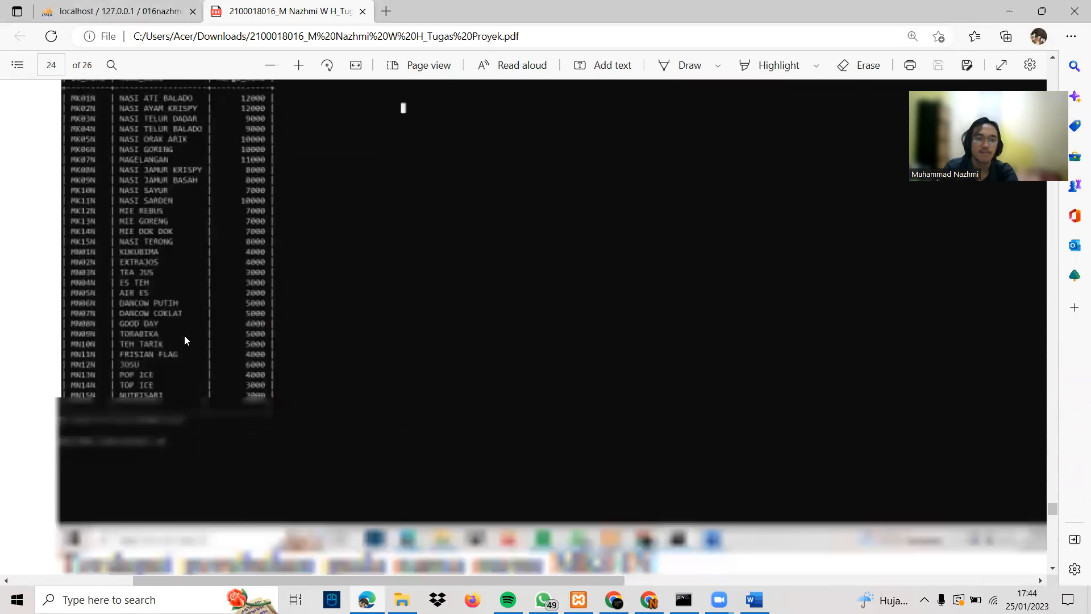
ctrl+scroll(184, 335, down, 3)
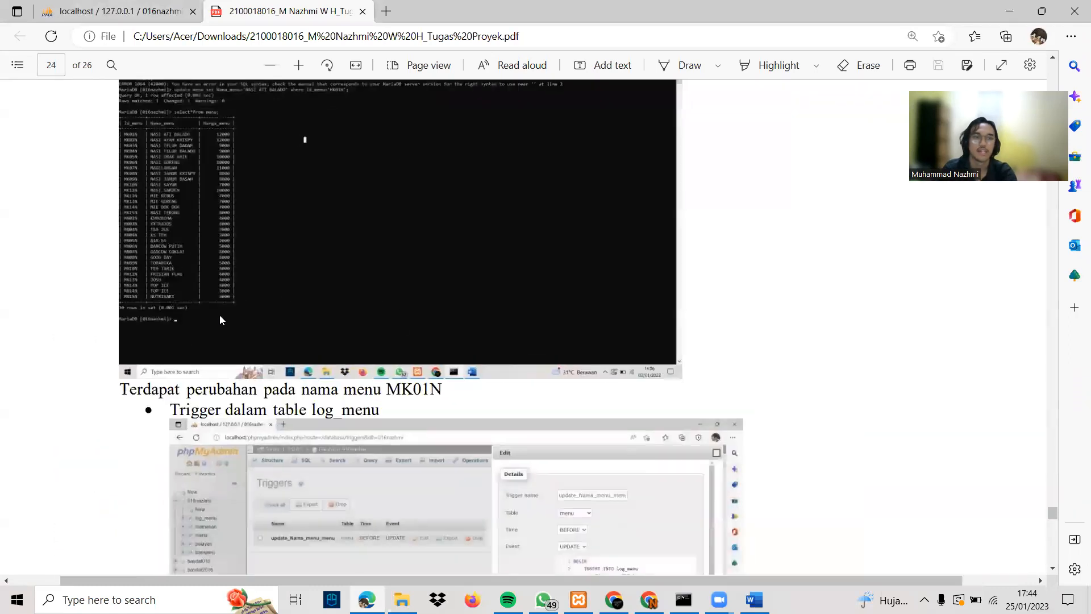
Step: Switch to phpMyAdmin, inspect the project database's update_Nama_menu_menu trigger definition, and browse the menu table to check MK01N
click(129, 19)
click(68, 158)
click(868, 79)
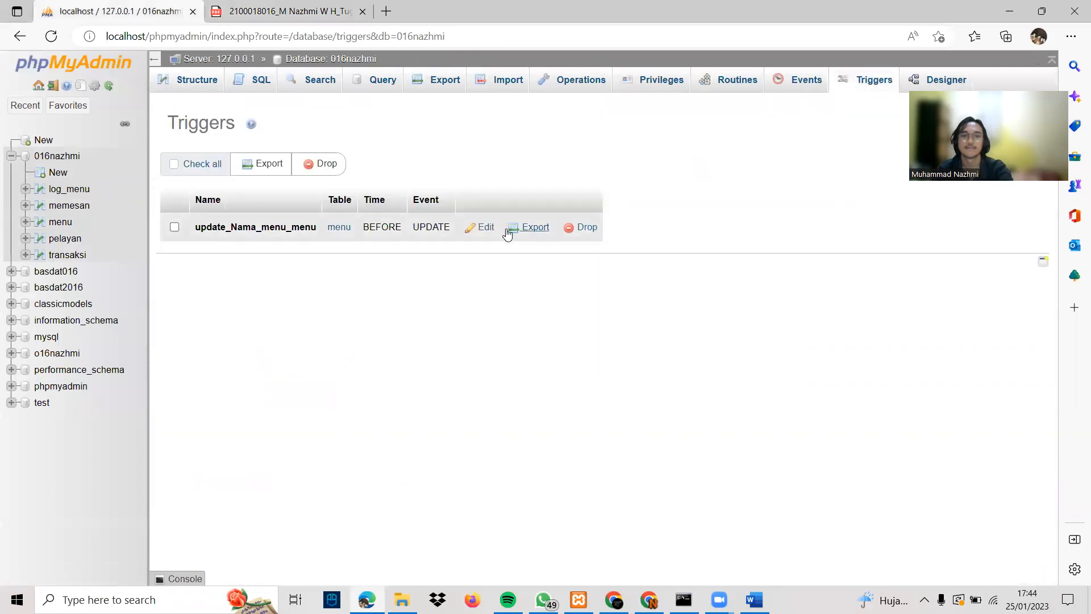
click(477, 227)
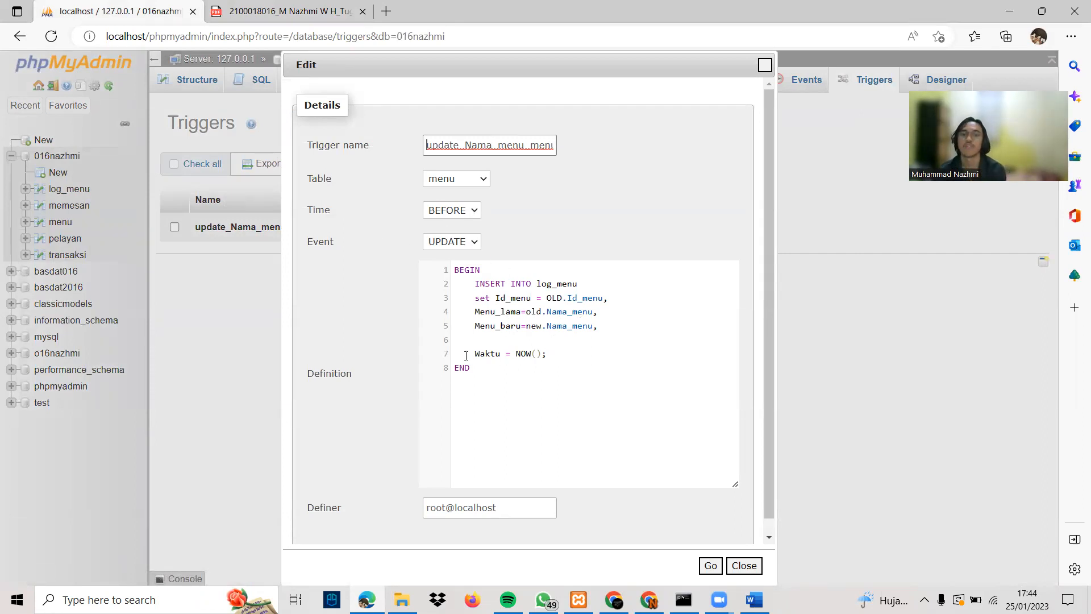
click(755, 568)
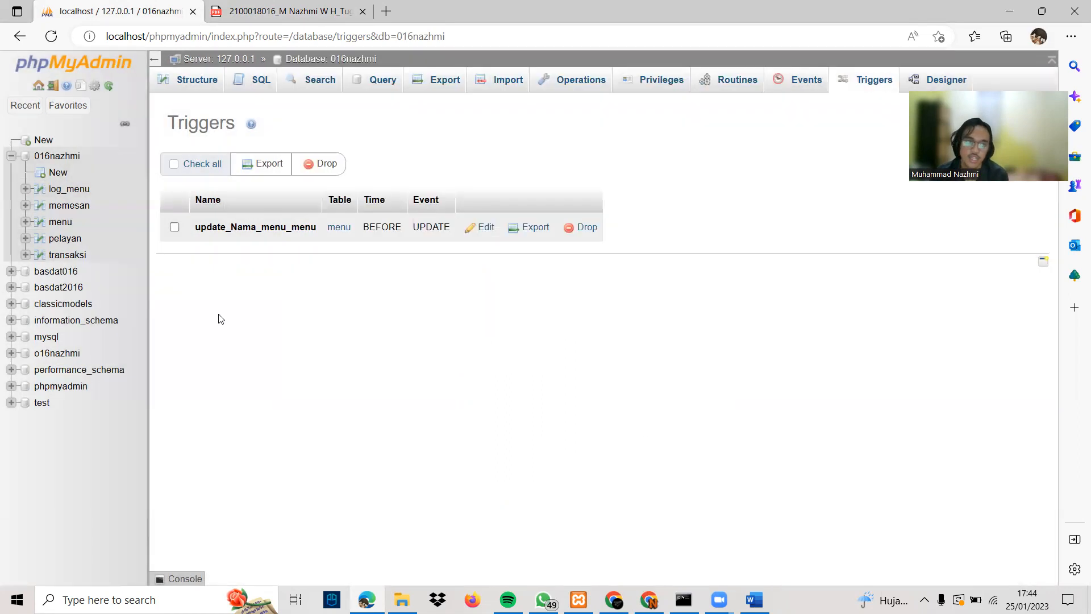
click(60, 221)
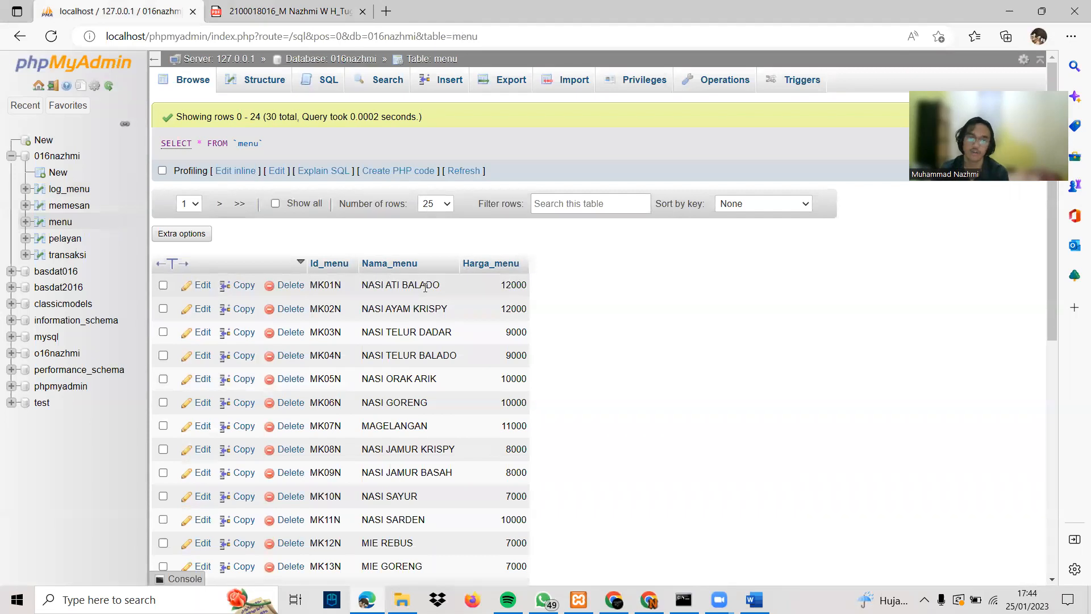
Step: Return to the PDF report and review the handwritten Syntax trigger page and the preceding log_menu trigger screenshot
click(236, 17)
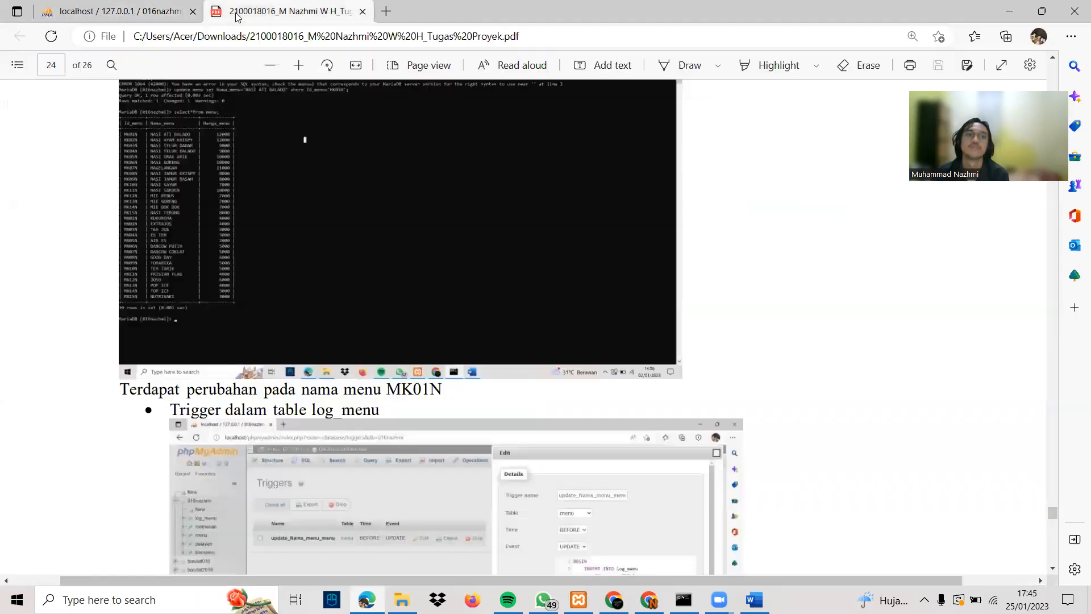
scroll(458, 308, down, 15)
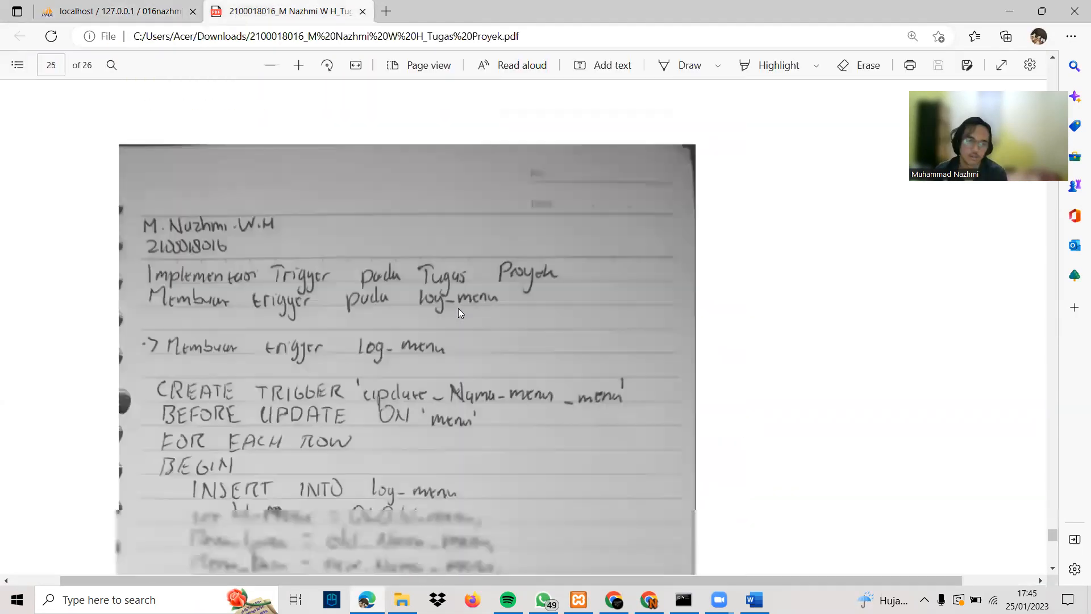
scroll(458, 308, down, 2)
scroll(526, 301, up, 1)
scroll(526, 306, down, 1)
scroll(420, 362, down, 4)
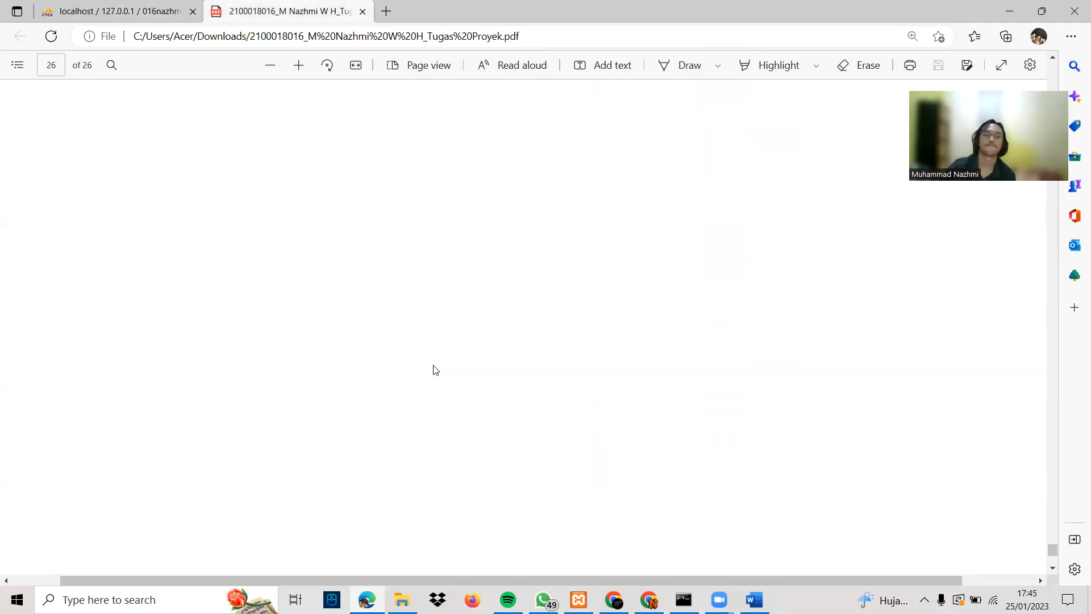
scroll(433, 341, up, 7)
scroll(433, 340, down, 3)
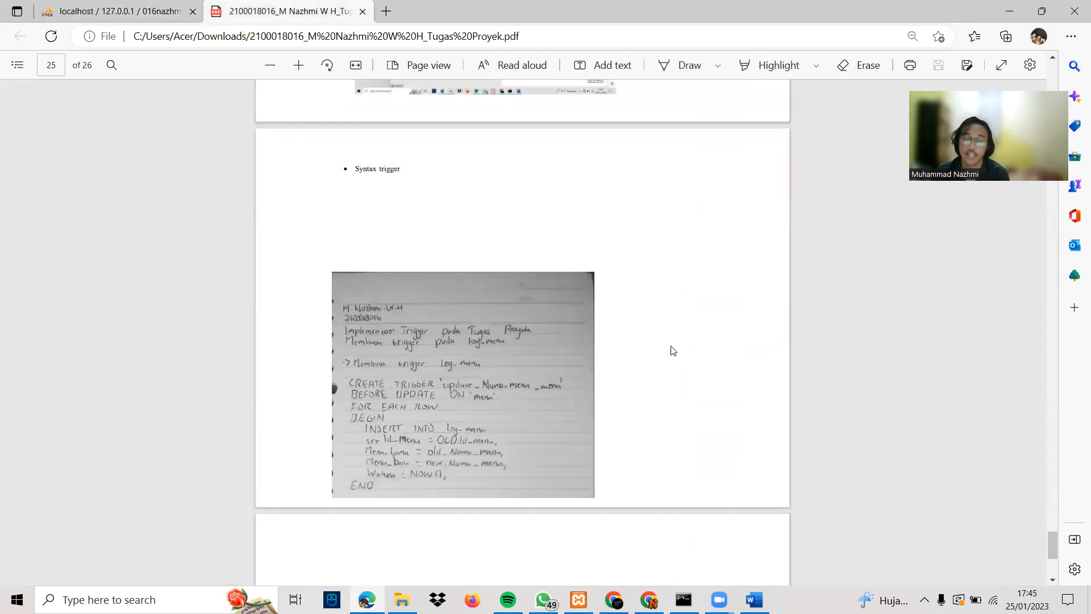
scroll(675, 351, up, 3)
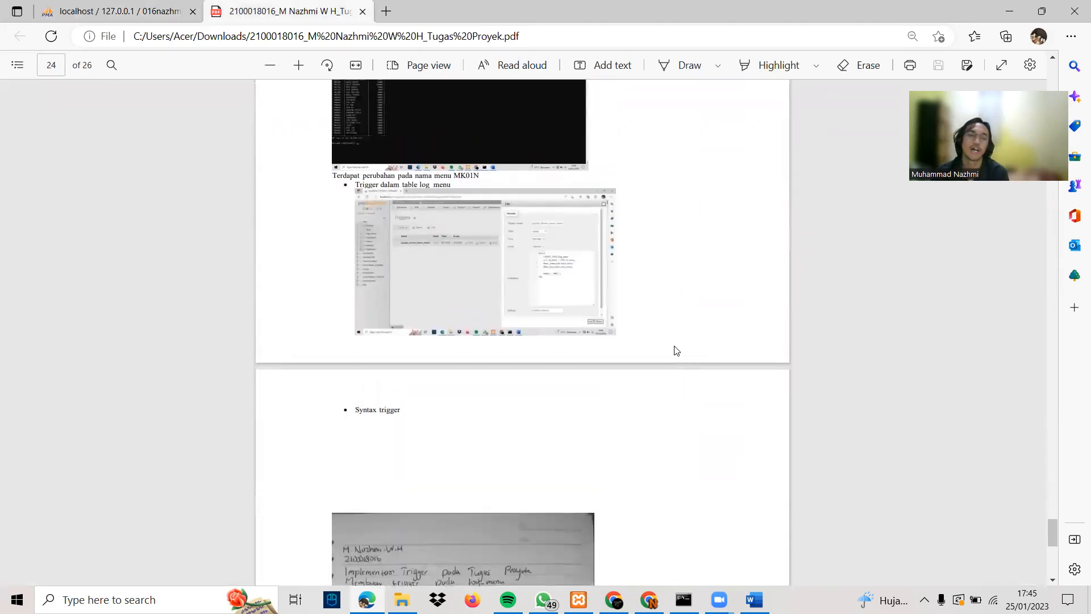